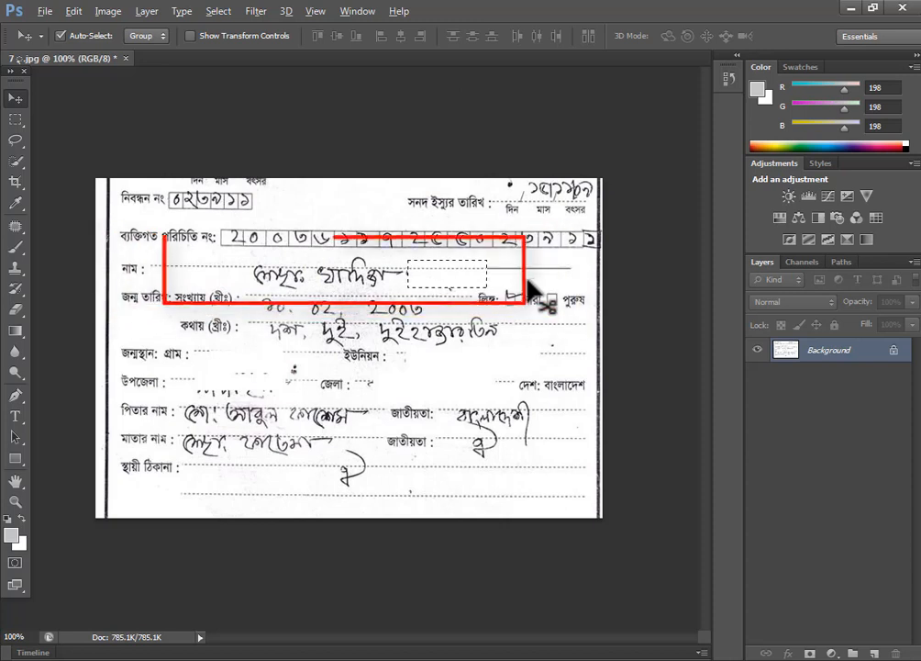
Cover the handwritten entry on the form's name line by moving copies of the selected blank dotted-line patch leftward across it
key(Left)
key(Left)
key(Left)
key(Left)
key(Left)
key(Left)
key(Left)
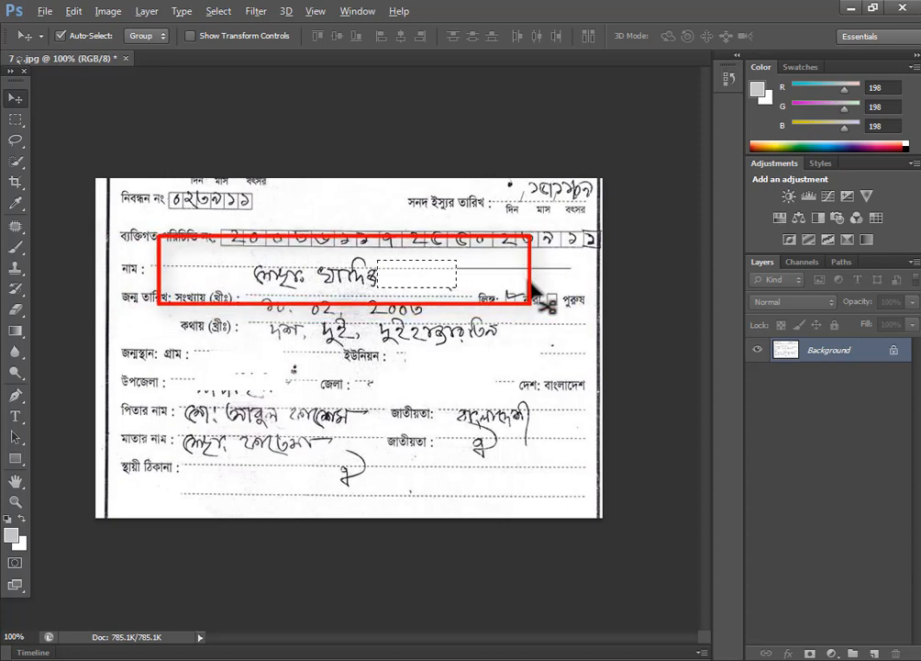
key(Left)
key(Left)
key(Left)
key(Left)
key(Left)
key(Left)
key(Left)
key(Left)
key(Left)
key(Left)
key(Left)
key(Left)
key(Left)
key(Left)
key(Left)
key(Left)
key(Left)
key(Left)
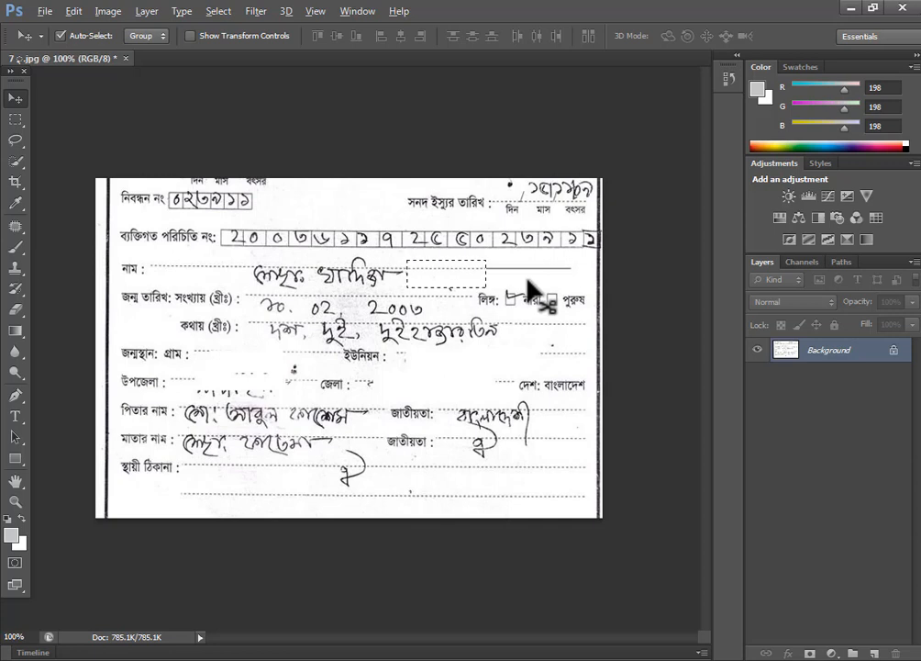
key(Left)
key(Left)
key(Left)
key(Left)
key(Left)
key(Left)
key(Left)
key(Left)
key(Left)
key(Left)
key(Left)
key(Left)
key(Left)
key(Left)
key(Left)
key(Left)
key(Left)
key(Left)
key(Left)
key(Left)
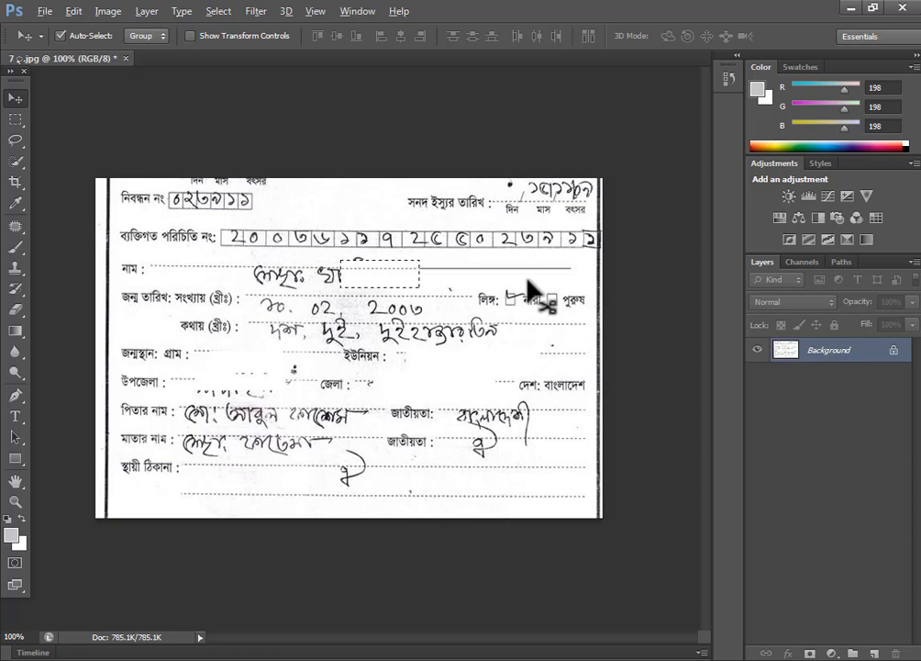
key(Left)
key(Left)
key(Left)
key(Left)
key(Left)
key(Left)
key(Left)
key(Left)
key(Left)
key(Left)
key(Left)
key(Left)
key(Left)
key(Left)
key(Left)
key(Left)
key(Left)
key(Left)
key(Left)
key(Left)
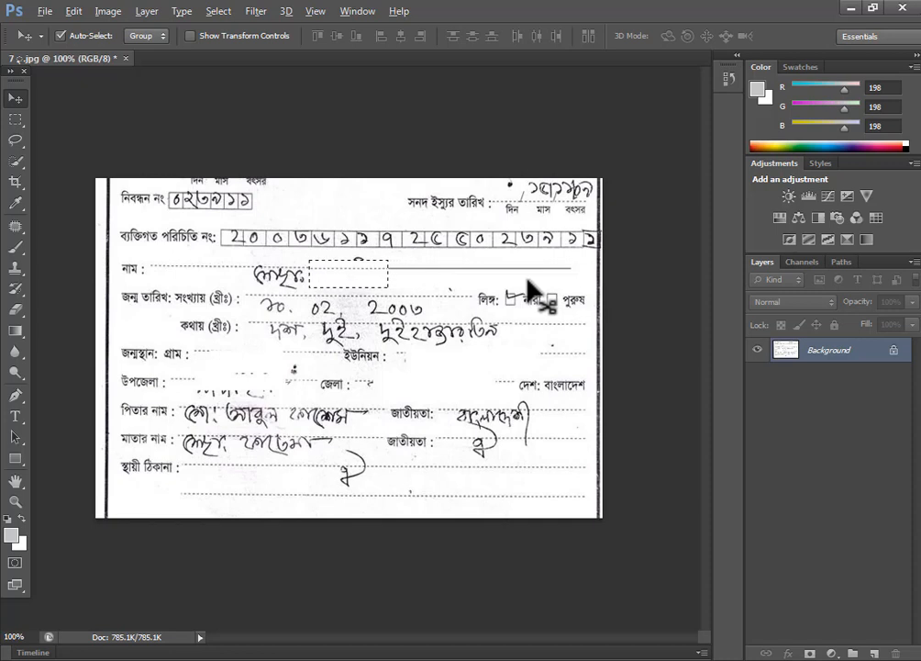
key(Left)
key(Left)
key(Left)
key(Left)
key(Left)
key(Left)
key(Left)
key(Left)
key(Left)
key(Left)
key(Left)
key(Left)
key(Left)
key(Left)
key(Left)
key(Left)
key(Left)
key(Left)
key(Left)
key(Left)
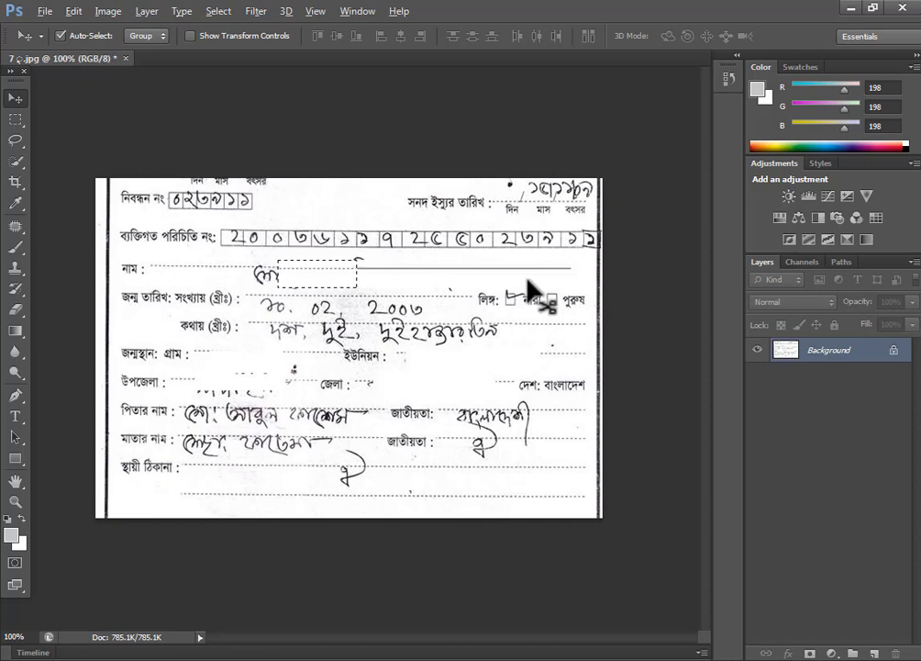
key(Left)
key(Left)
key(Left)
key(Left)
key(Left)
key(Left)
key(Left)
key(Left)
key(Left)
key(Left)
key(Left)
key(Left)
key(Left)
key(Left)
key(Left)
key(Left)
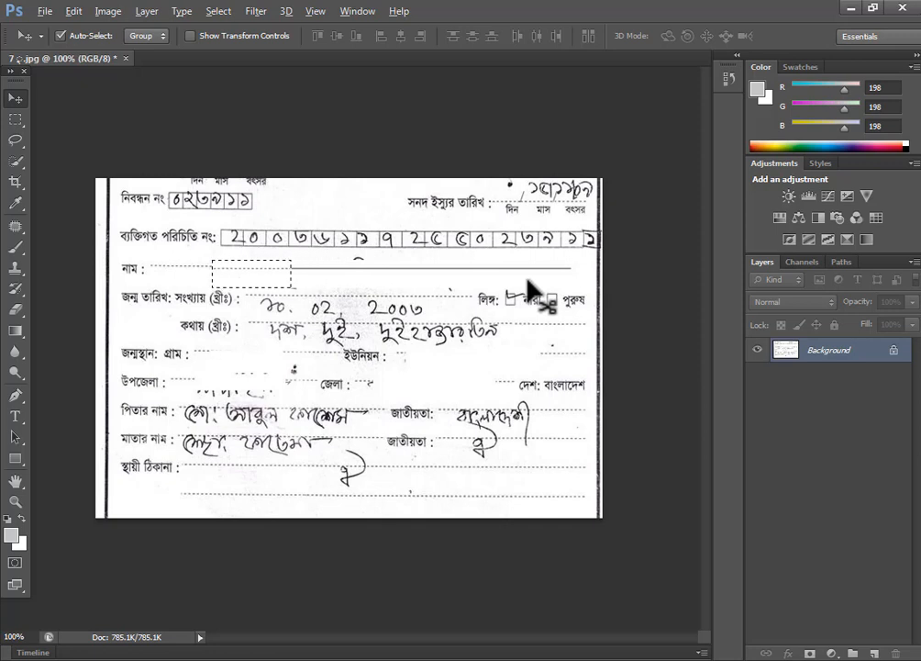
key(Left)
key(Left)
key(Left)
key(Left)
key(Left)
key(Left)
key(Left)
key(Left)
key(Left)
key(Left)
key(Left)
key(Left)
key(Left)
key(Left)
key(Left)
key(Left)
key(Left)
key(Left)
drag(259, 275, 469, 277)
key(ctrl+t)
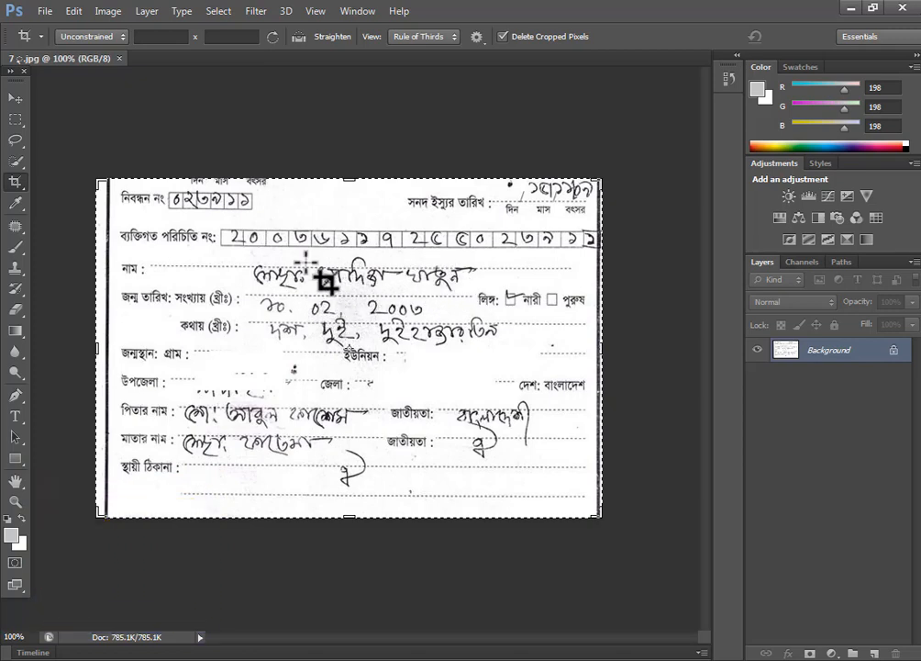
Select the blank stretch of dotted line after the handwritten name with the Rectangular Marquee Tool and switch to the Move tool
click(12, 117)
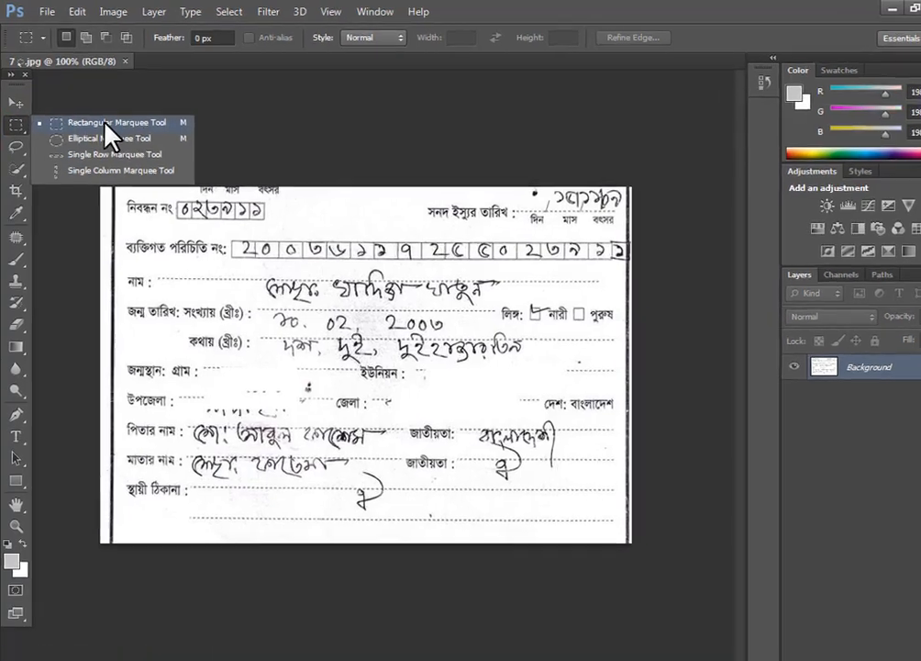
click(100, 117)
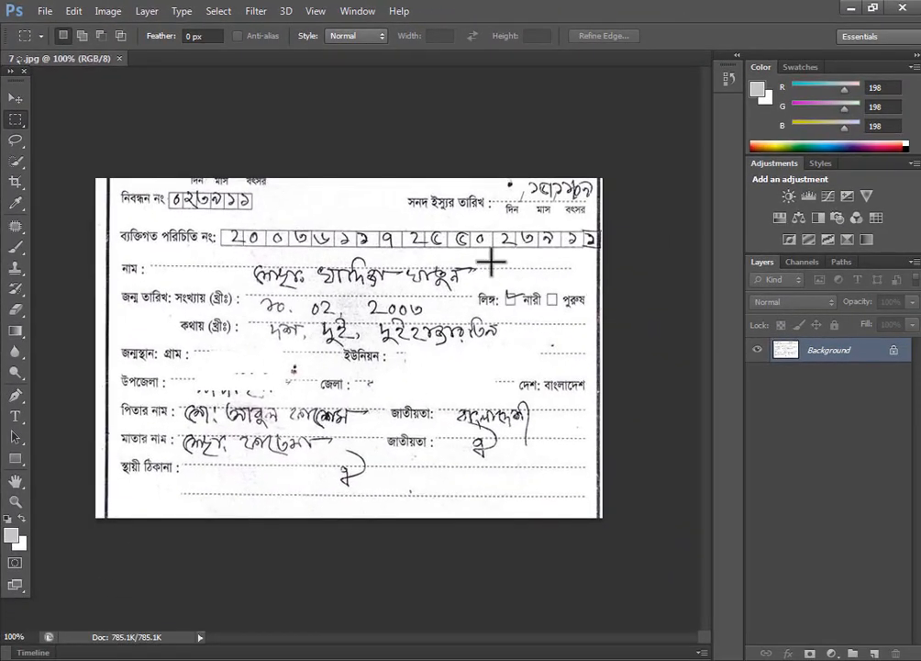
drag(492, 262, 571, 287)
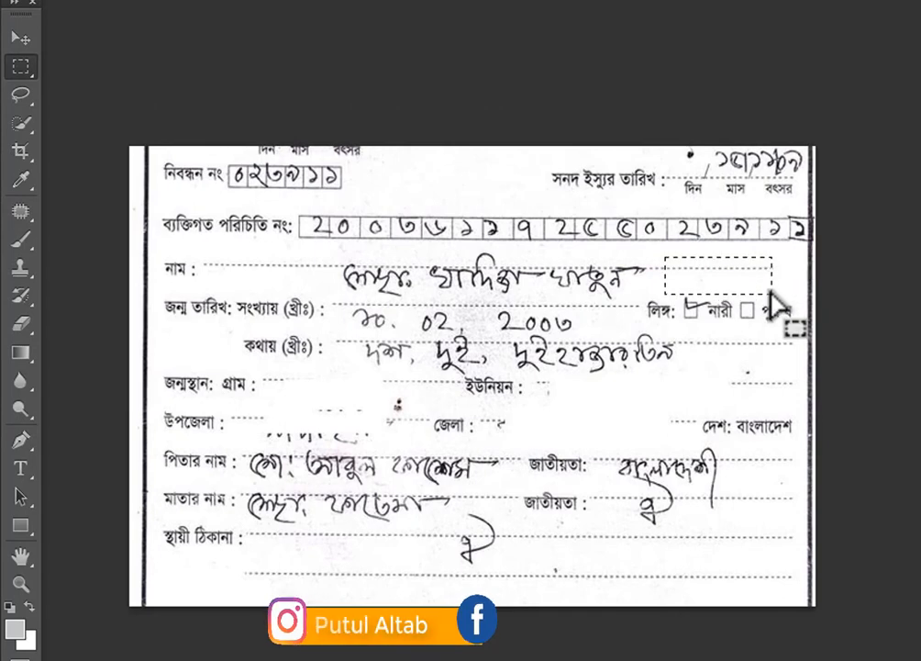
click(21, 42)
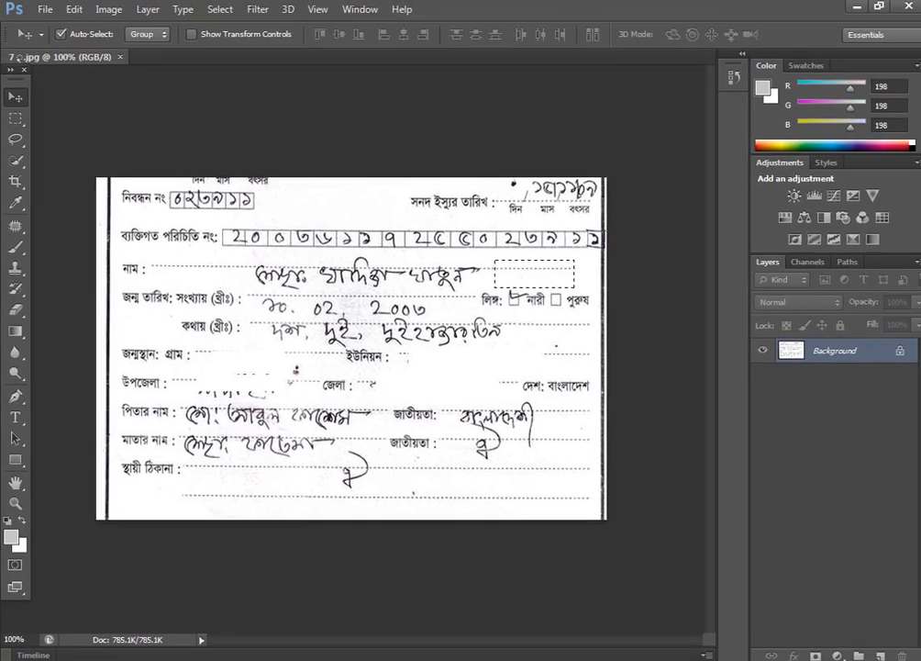
key(ctrl+d)
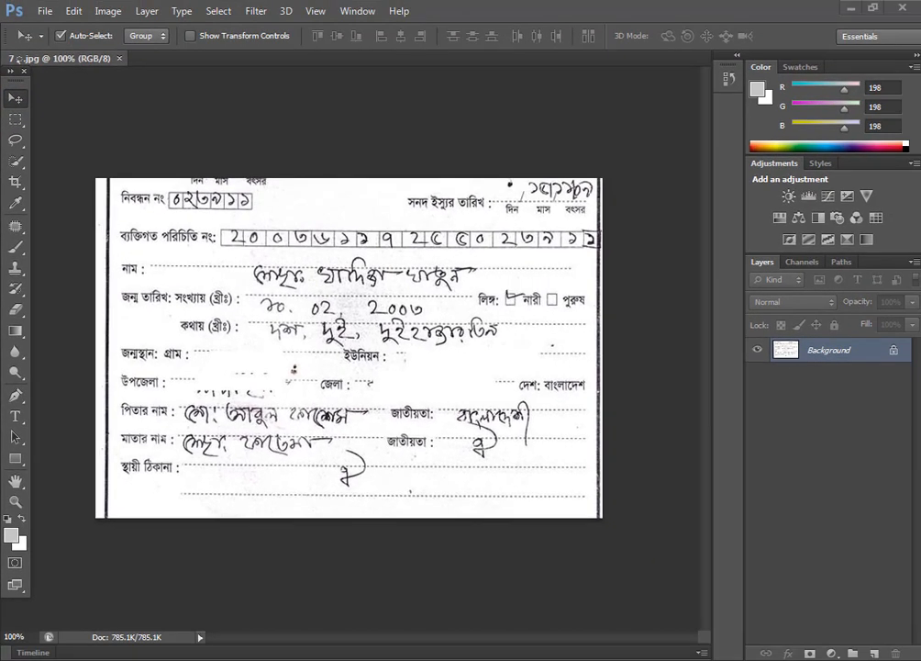
Demonstrate the duplicate-and-nudge combination on the On-Screen Keyboard and minimize it
click(326, 657)
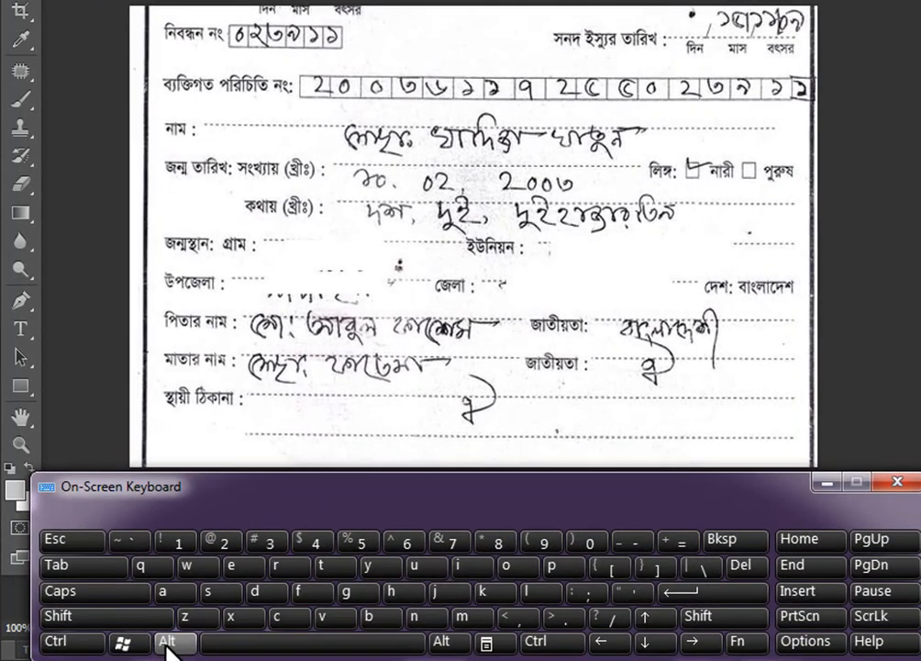
click(168, 643)
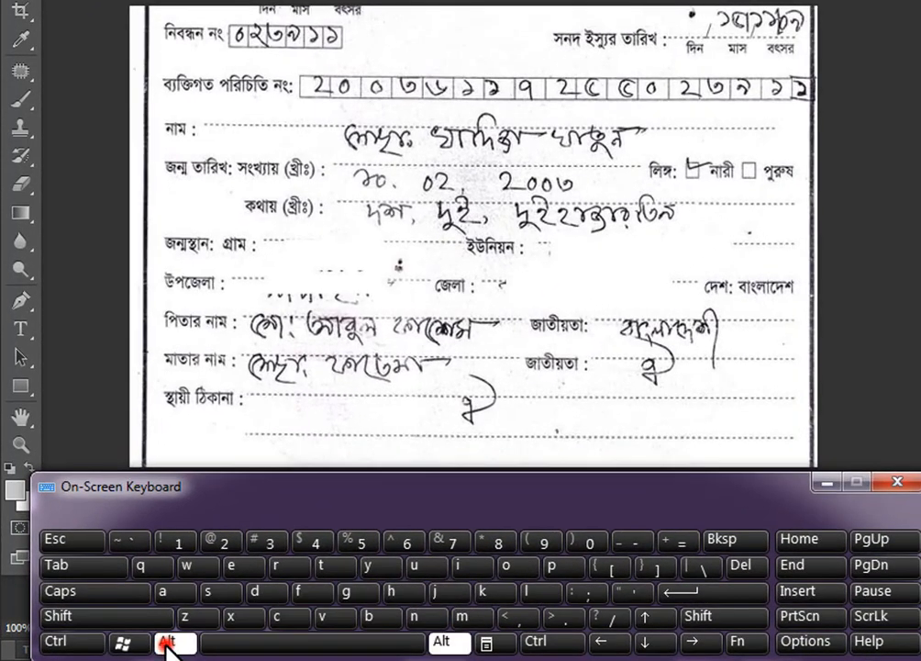
click(601, 645)
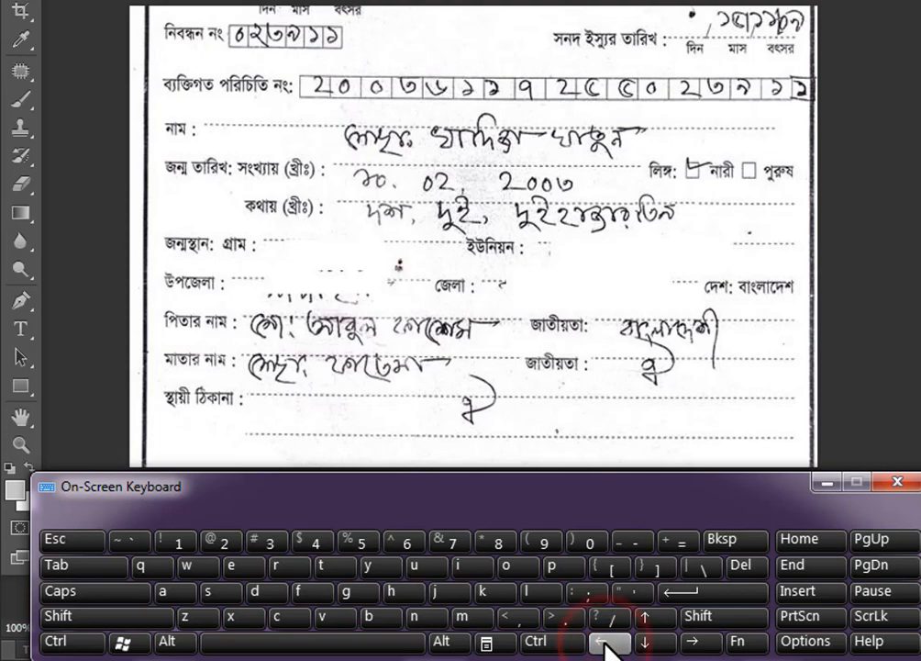
click(168, 641)
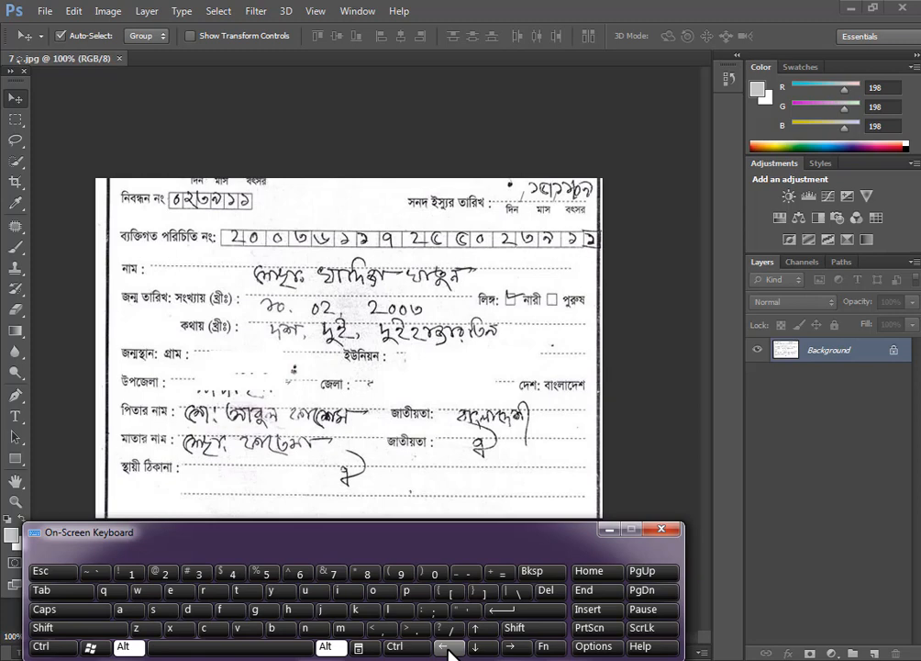
click(611, 529)
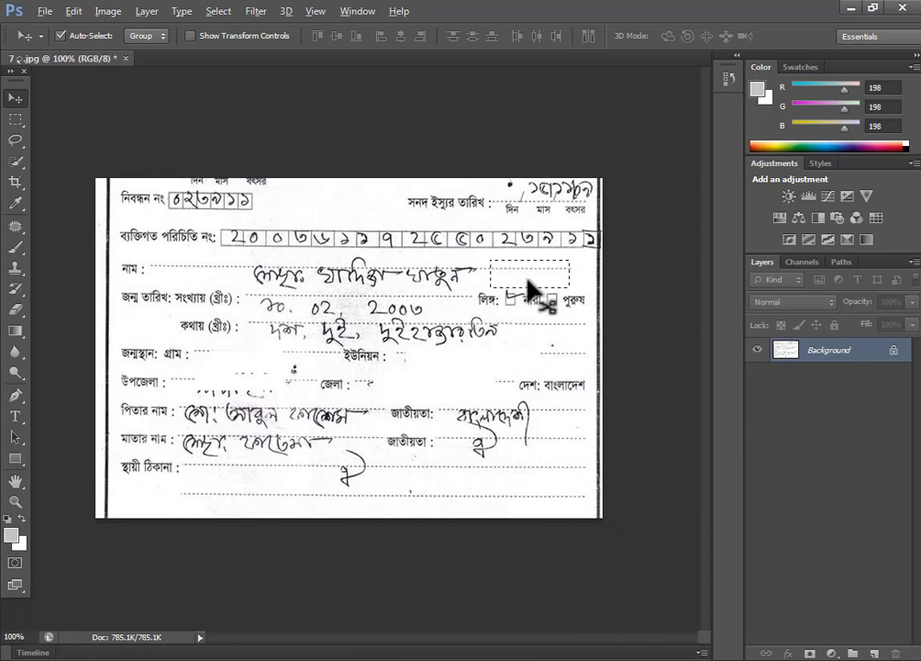
Duplicate the selected blank dotted-line patch leftward in small nudges along the name line until the whole handwritten name is covered
key(Left)
key(Left)
key(Left)
key(Left)
key(Left)
key(Left)
key(Left)
key(Left)
key(Left)
key(Left)
key(Left)
key(Left)
key(Left)
key(Left)
key(Left)
key(Left)
key(Left)
key(Left)
key(Left)
key(Left)
key(Left)
key(Left)
key(Left)
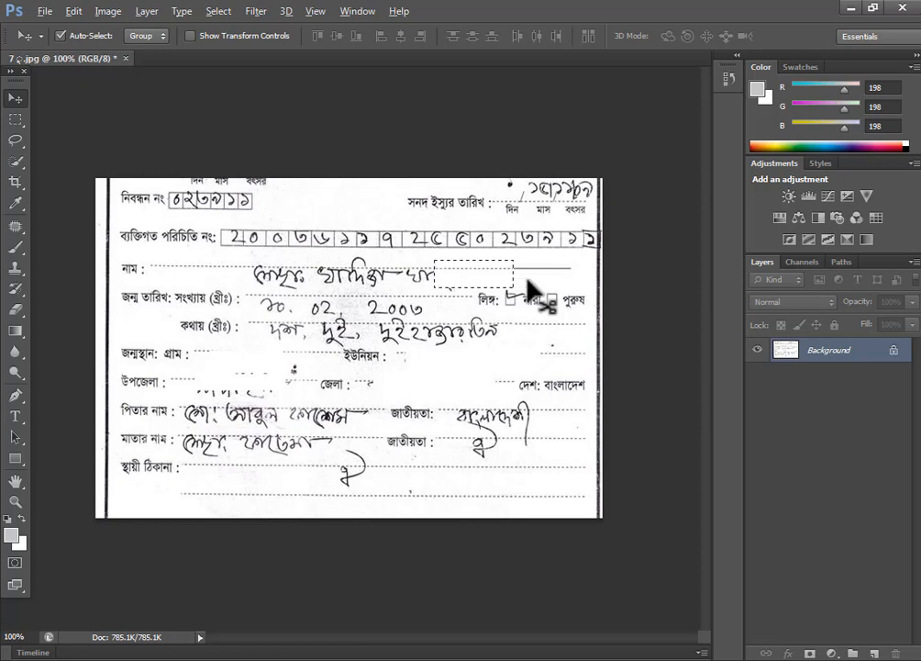
key(Left)
key(Left)
key(Left)
key(Left)
key(Left)
key(Left)
key(Left)
key(Left)
key(Left)
key(Left)
key(Left)
key(Left)
key(Left)
key(Left)
key(Left)
key(Left)
key(Left)
key(Left)
key(Left)
key(Left)
key(Left)
key(Left)
key(Left)
key(Left)
key(Left)
key(Left)
key(Left)
key(Left)
key(Left)
key(Left)
key(Left)
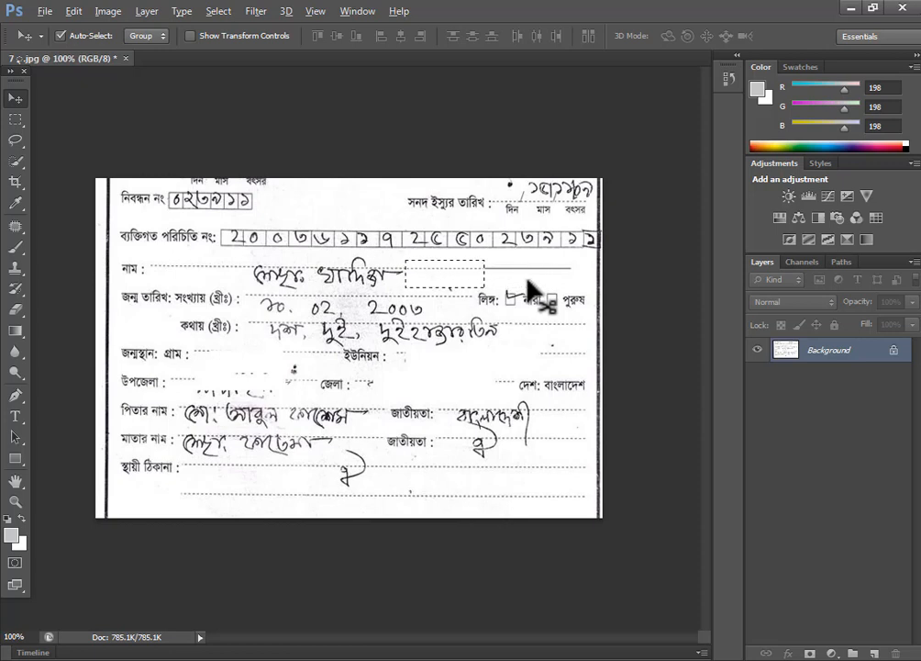
key(Left)
key(Left)
key(Left)
key(Left)
key(Left)
key(Left)
key(Left)
key(Left)
key(Left)
key(Left)
key(Left)
key(Left)
key(Left)
key(Left)
key(Left)
key(Left)
key(Left)
key(Left)
key(Left)
key(Left)
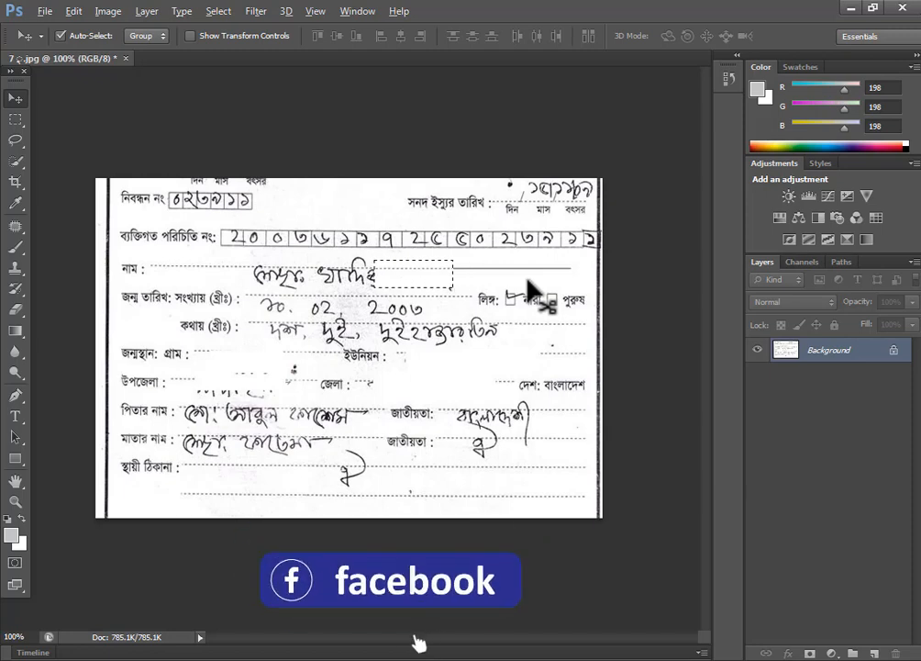
key(Left)
key(Left)
key(Left)
key(Left)
key(Left)
key(Left)
key(Left)
key(Left)
key(Left)
key(Left)
key(Left)
key(Left)
key(Left)
key(Left)
key(Left)
key(Left)
key(Left)
key(Left)
key(Left)
key(Left)
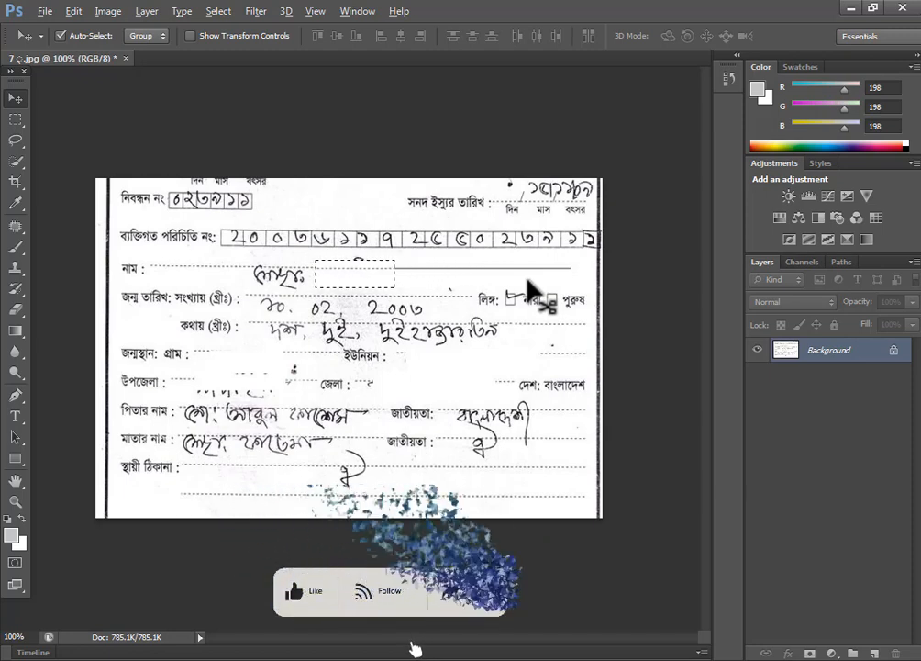
key(Left)
key(Left)
key(Left)
key(Left)
key(Left)
key(Left)
key(Left)
key(Left)
key(Left)
key(Left)
key(Left)
key(Left)
key(Left)
key(Left)
key(Left)
key(Left)
key(Left)
key(Left)
key(Left)
key(Left)
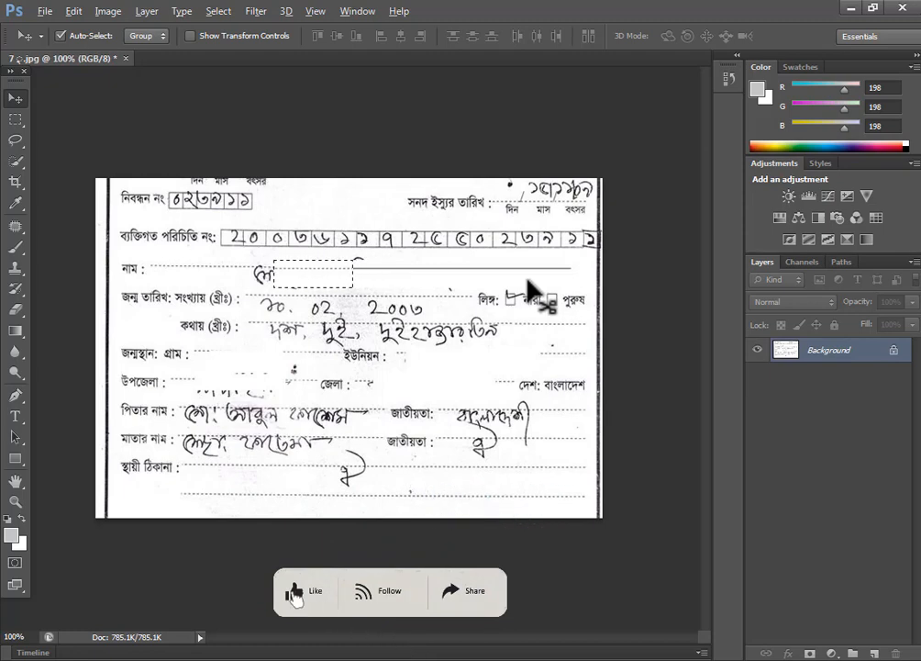
key(Left)
key(Left)
key(Left)
key(Left)
key(Left)
key(Left)
key(Left)
key(Left)
key(Left)
key(Left)
key(Left)
key(Left)
key(Left)
key(Left)
key(Left)
key(Left)
key(Left)
key(Left)
key(Left)
key(Left)
key(Left)
key(Left)
key(Left)
key(Left)
key(Left)
key(Left)
key(Left)
key(Left)
key(Left)
key(Left)
key(Left)
key(Left)
key(Left)
key(Left)
key(Left)
key(Left)
key(Left)
key(Left)
key(Left)
key(Left)
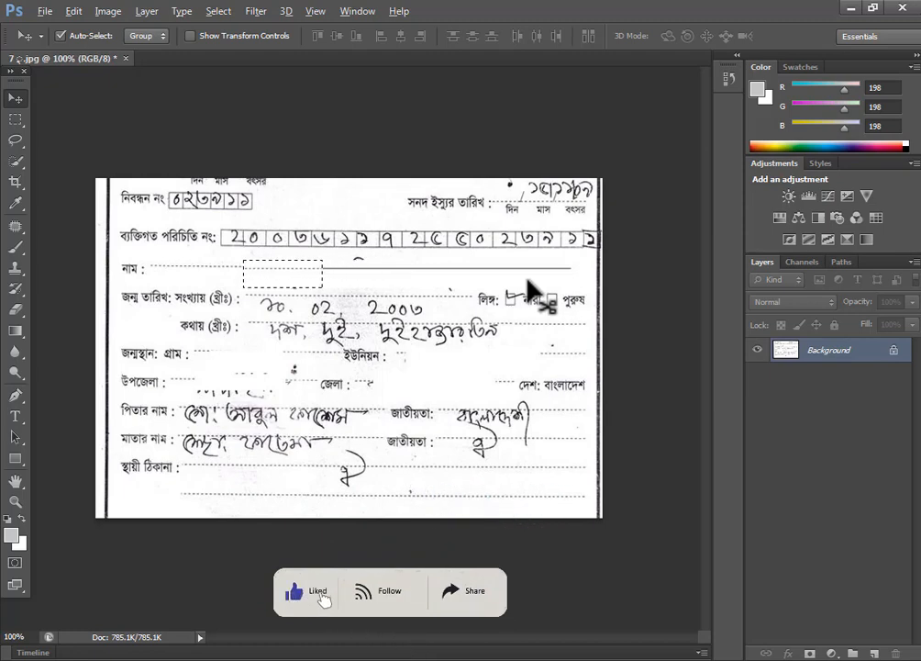
Continue duplicating the selected blank dotted-line patch leftward in small nudges to near the start of the name line
key(Left)
key(Left)
key(Left)
key(Left)
key(Left)
key(Left)
key(Left)
key(Left)
key(Left)
key(Left)
key(Left)
key(Left)
key(Left)
key(Left)
key(Left)
key(Left)
key(Left)
key(Left)
key(Left)
key(Left)
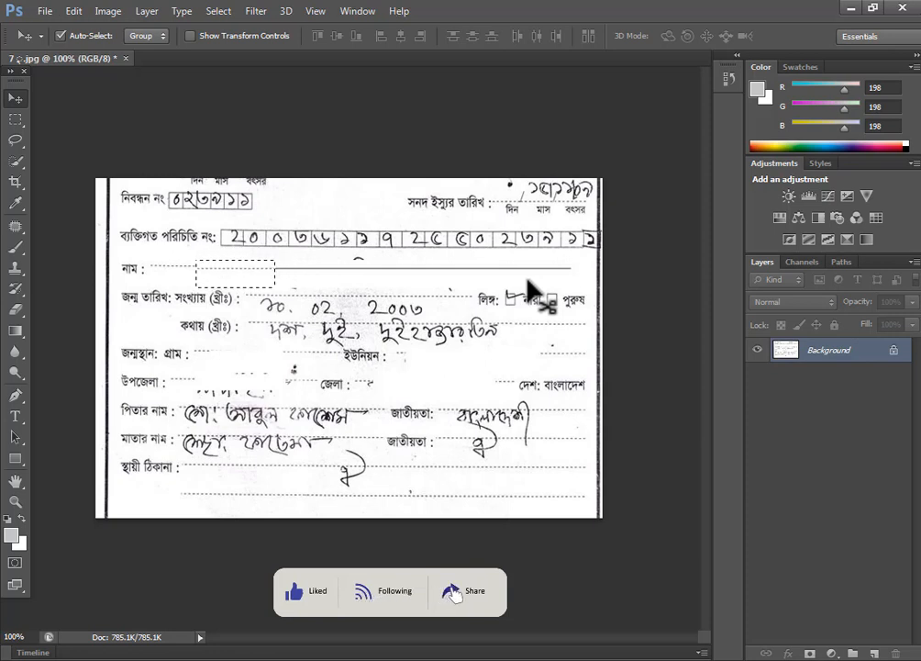
Move the selected dotted-line patch rightward along the name line and stretch it upward to 128.57% height with Free Transform
drag(259, 273, 455, 273)
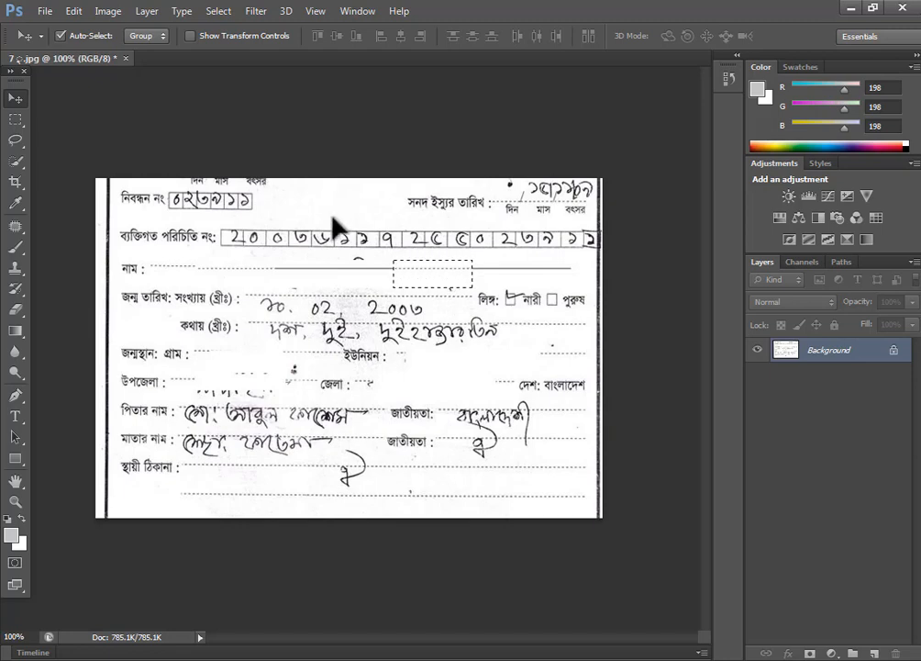
click(73, 11)
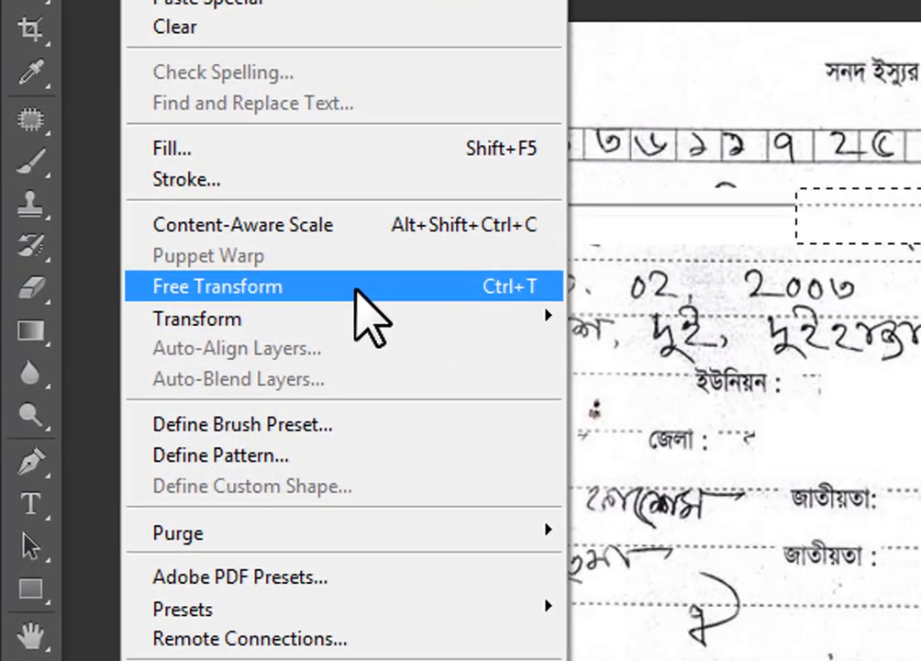
click(356, 289)
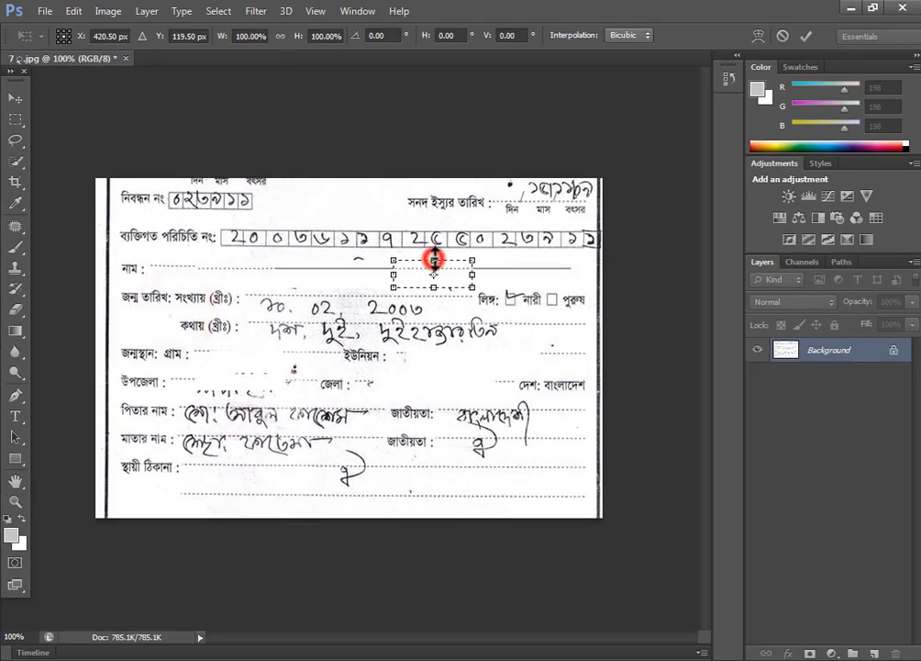
drag(434, 259, 434, 252)
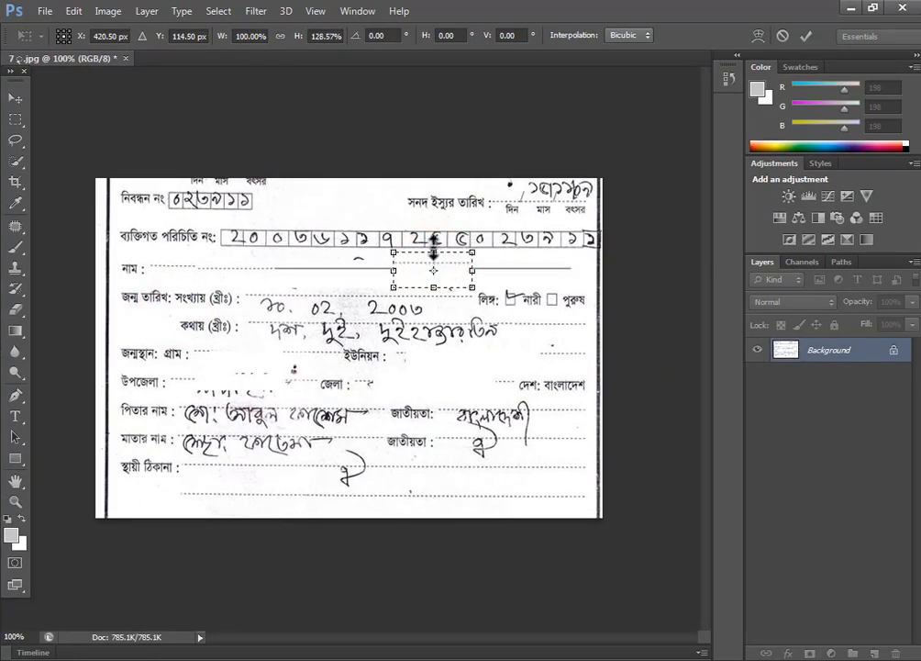
click(806, 35)
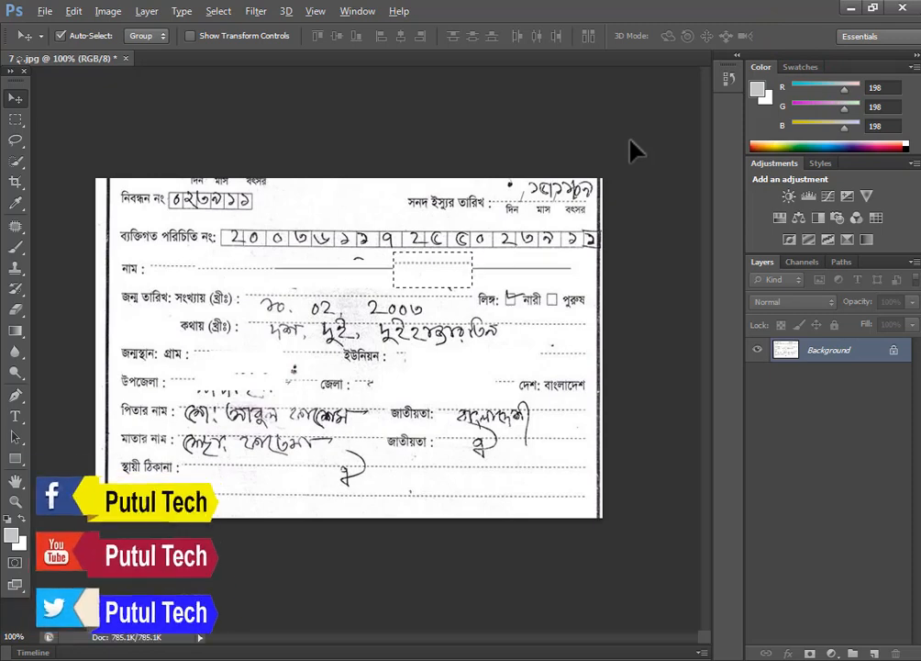
Duplicate the heightened patch leftward in small nudges along the name line to cover the leftover ink mark above it
key(Left)
key(Left)
key(Left)
key(Left)
key(Left)
key(Left)
key(Left)
key(Left)
key(Left)
key(Left)
key(Left)
key(Left)
key(Left)
key(Left)
key(Left)
key(Left)
key(Left)
key(Left)
key(Left)
key(Left)
key(Left)
key(Left)
key(Left)
key(Left)
key(Left)
key(Left)
key(Left)
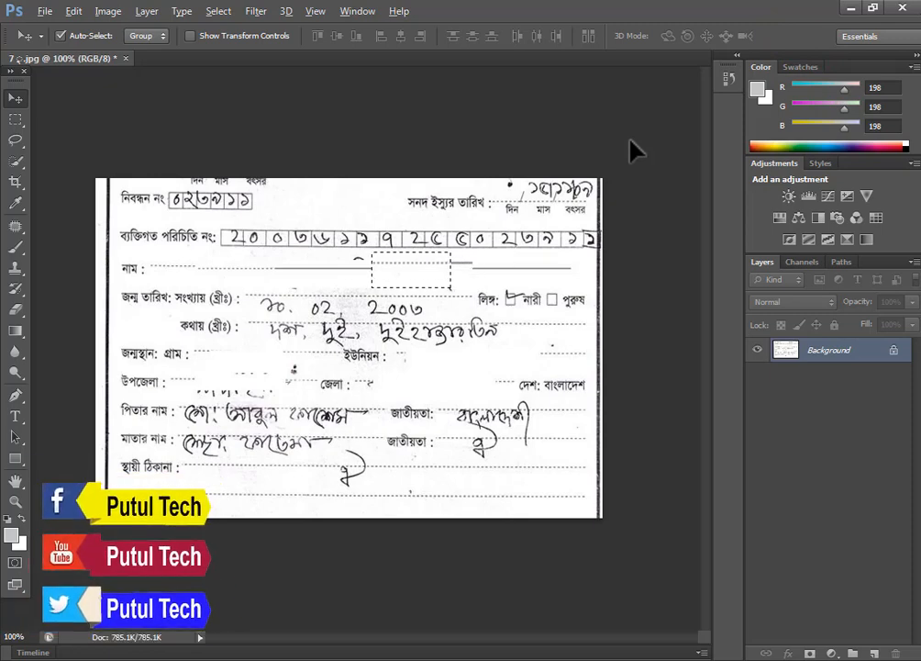
key(Left)
key(Left)
key(Left)
key(Left)
key(Left)
key(Left)
key(Left)
key(Left)
key(Left)
key(Left)
key(Left)
key(Left)
key(Left)
key(Left)
key(Left)
key(Left)
key(Left)
key(Left)
key(Left)
key(Left)
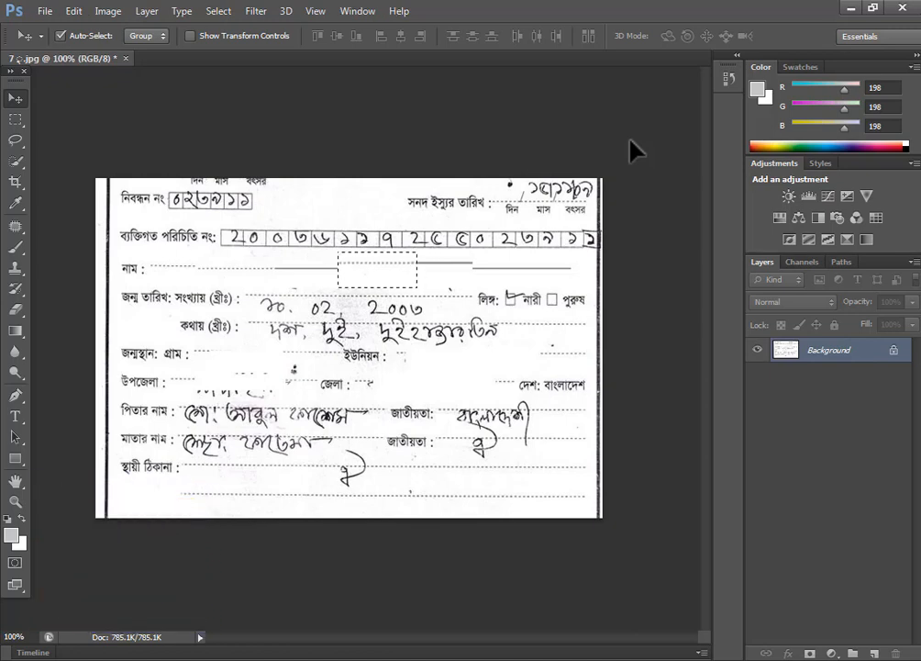
key(Right)
key(Right)
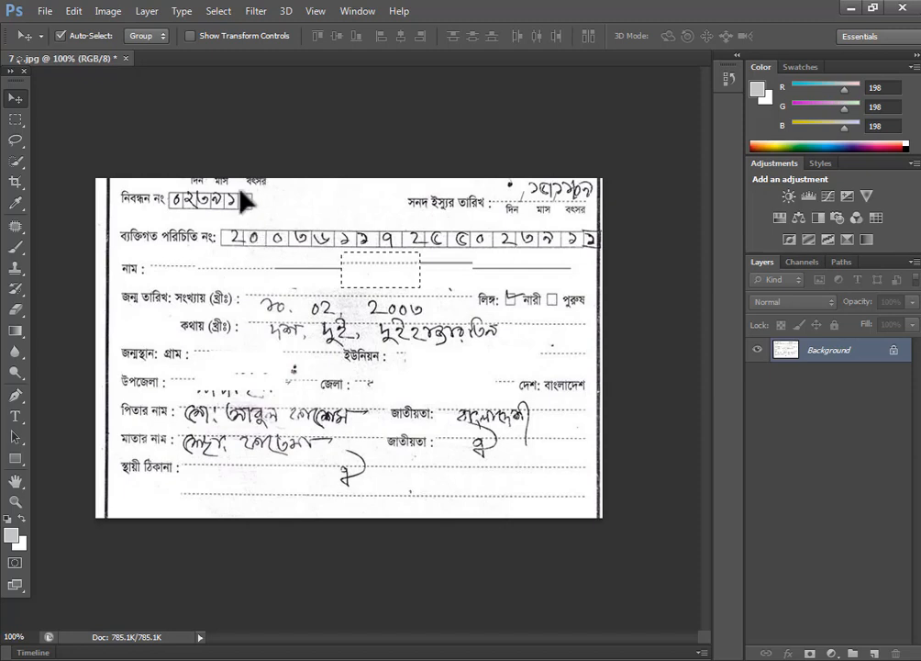
Close the current form without saving its changes and open 77a.jpg from the Form folder
click(126, 58)
click(458, 264)
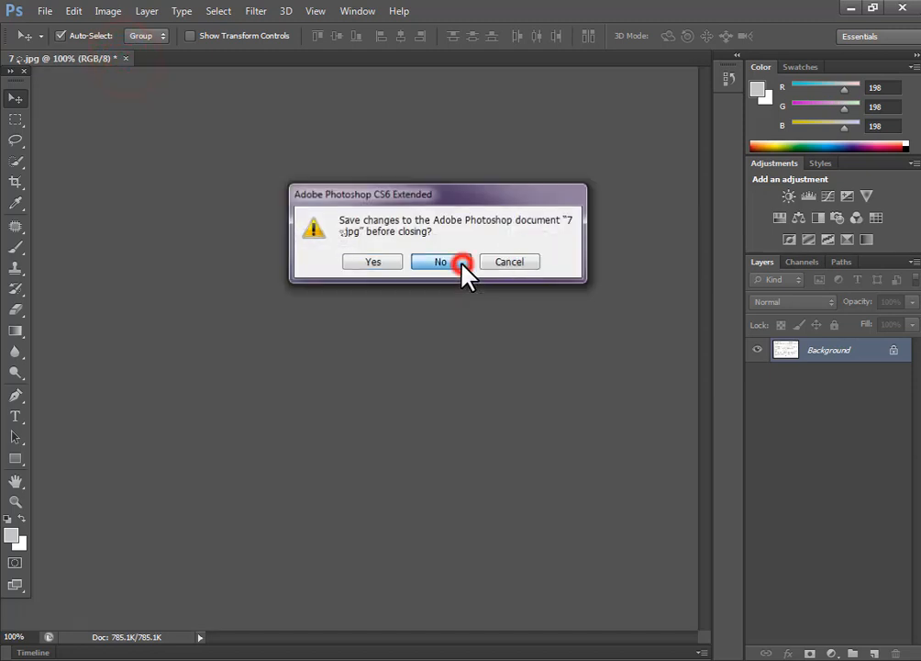
double_click(477, 297)
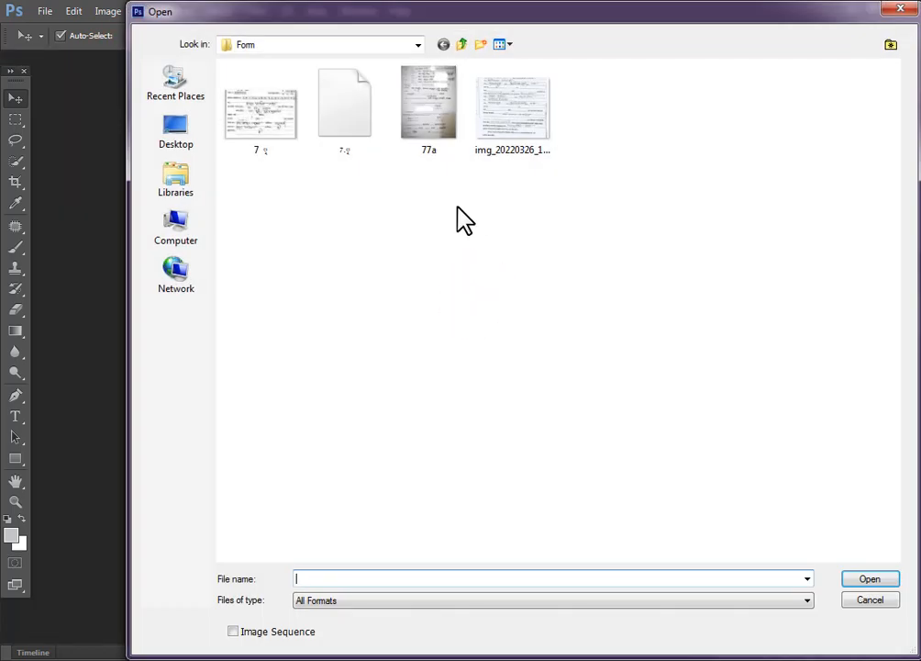
double_click(429, 111)
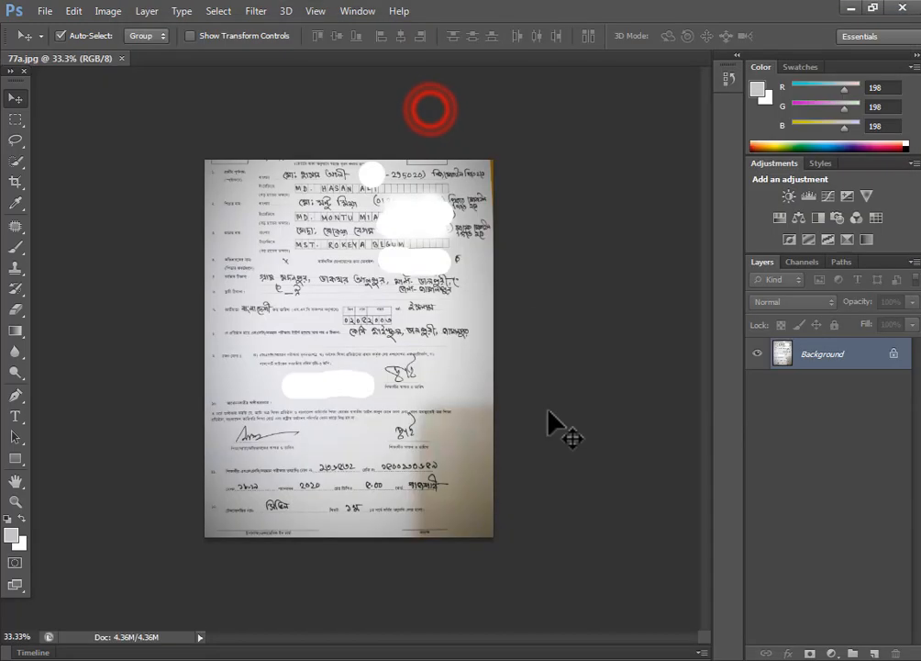
Select the second day-digit box of the date field with the Rectangular Marquee Tool and switch to the Move tool
ctrl+click(351, 297)
ctrl+click(352, 296)
ctrl+click(351, 297)
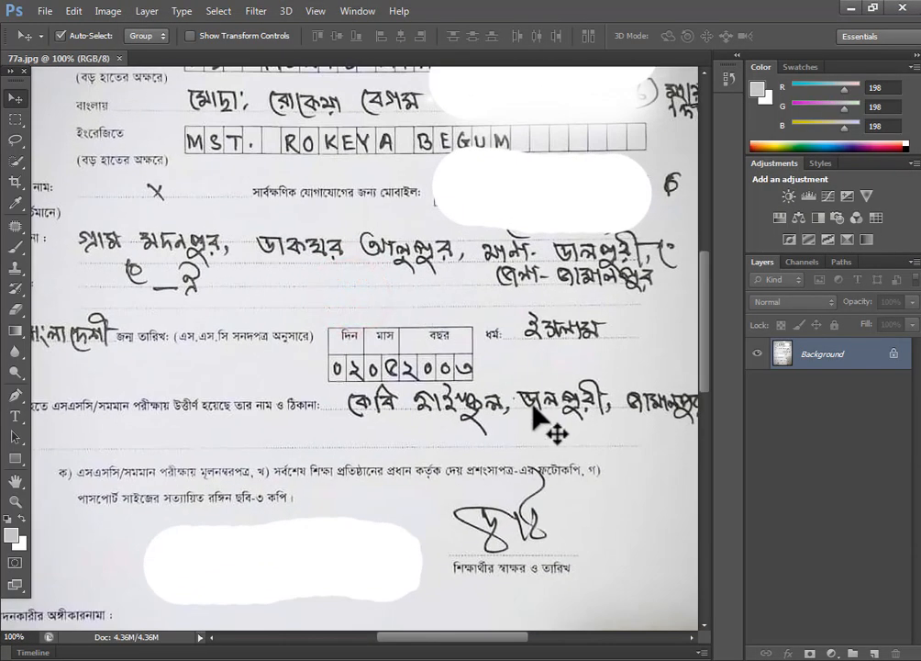
ctrl+click(468, 369)
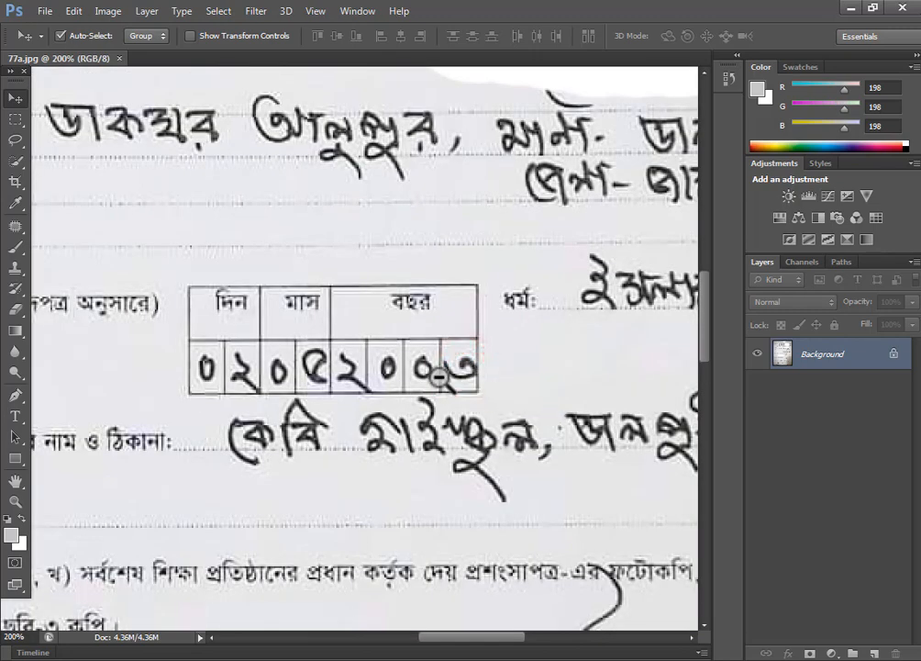
ctrl+alt+click(439, 374)
ctrl+alt+click(438, 374)
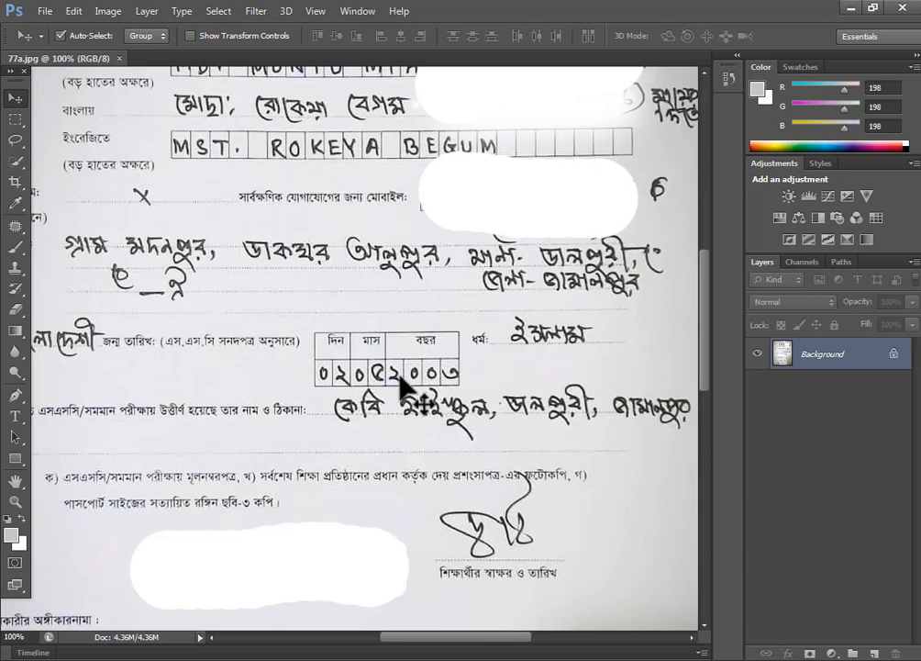
click(323, 375)
click(15, 120)
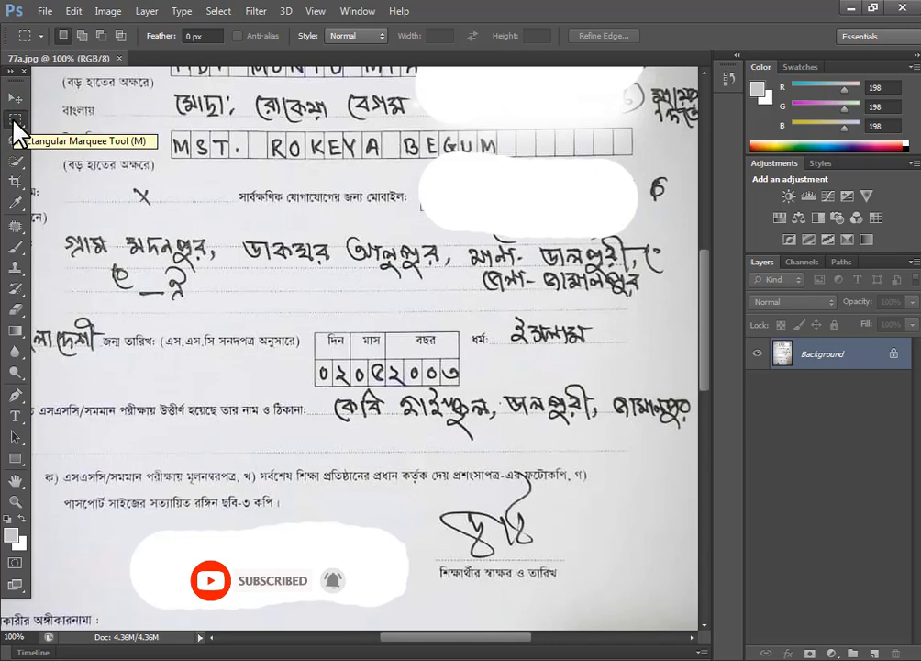
drag(15, 120, 62, 114)
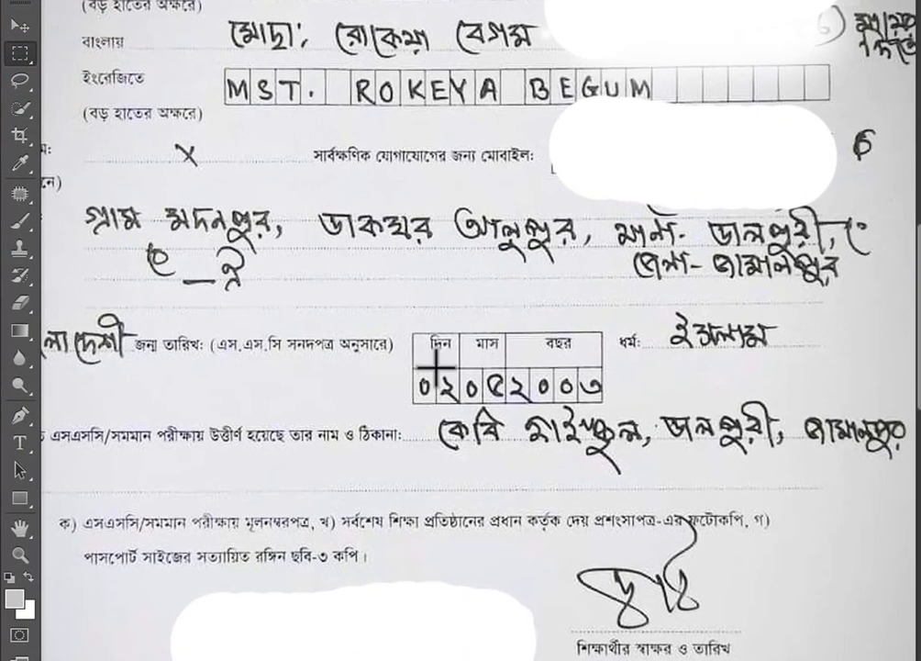
ctrl+click(439, 366)
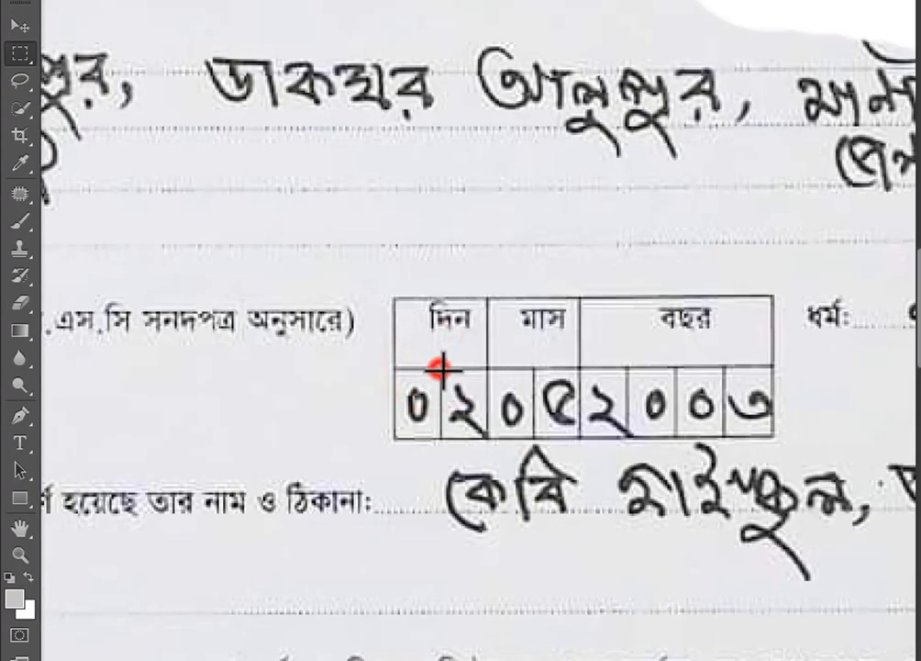
drag(442, 368, 488, 441)
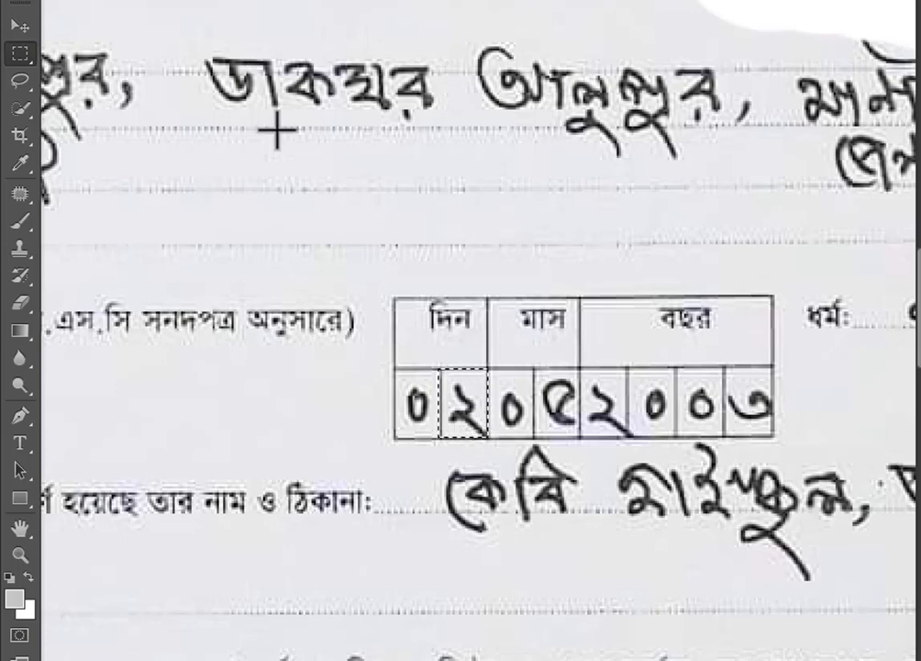
click(20, 27)
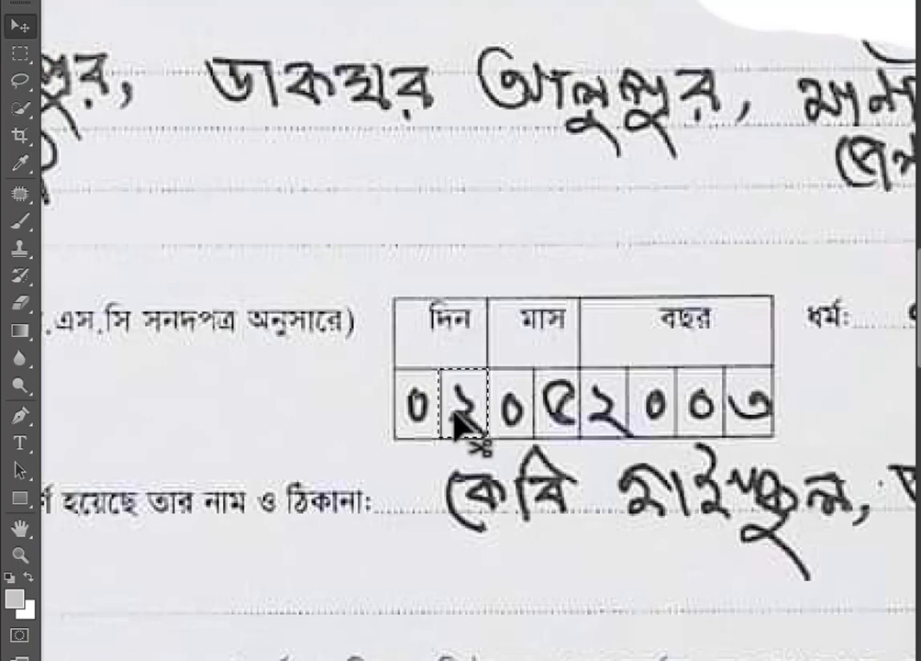
Try moving the selected digit onto the first day box without duplicating it, and undo the move
drag(456, 415, 413, 415)
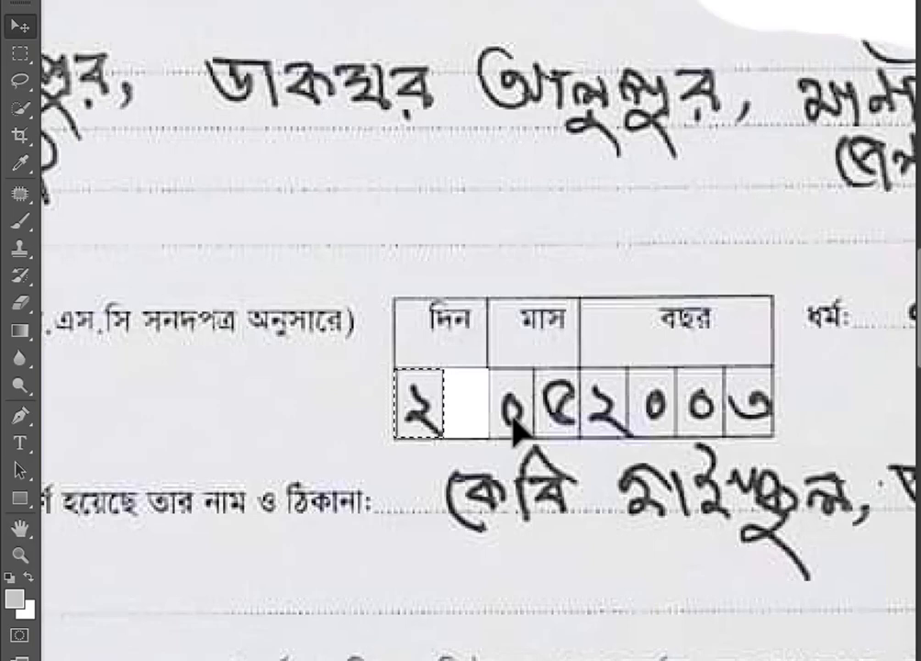
key(ctrl+z)
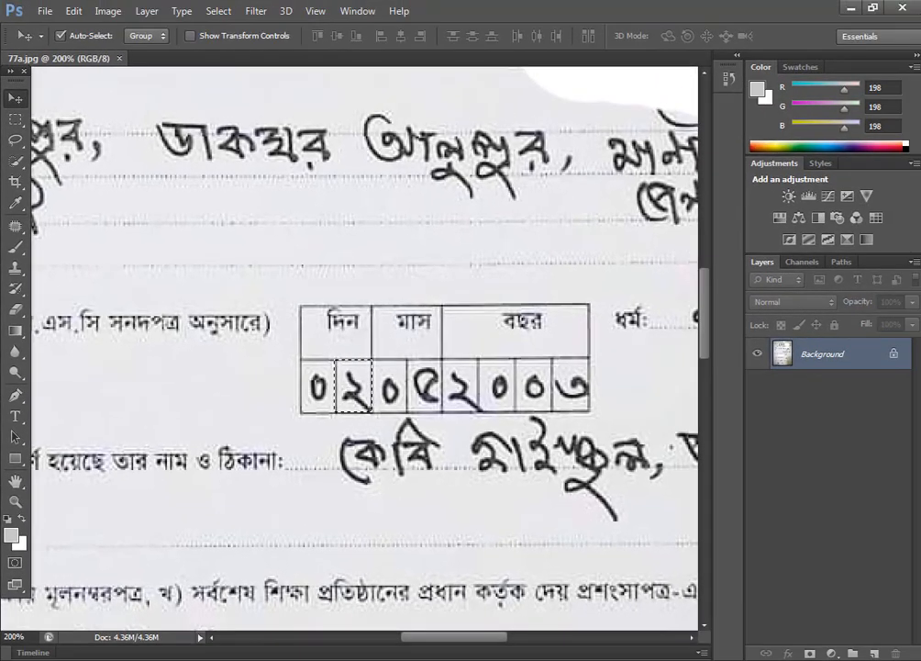
Demonstrate the key combination for duplicating while moving on the On-Screen Keyboard and minimize the keyboard
click(41, 647)
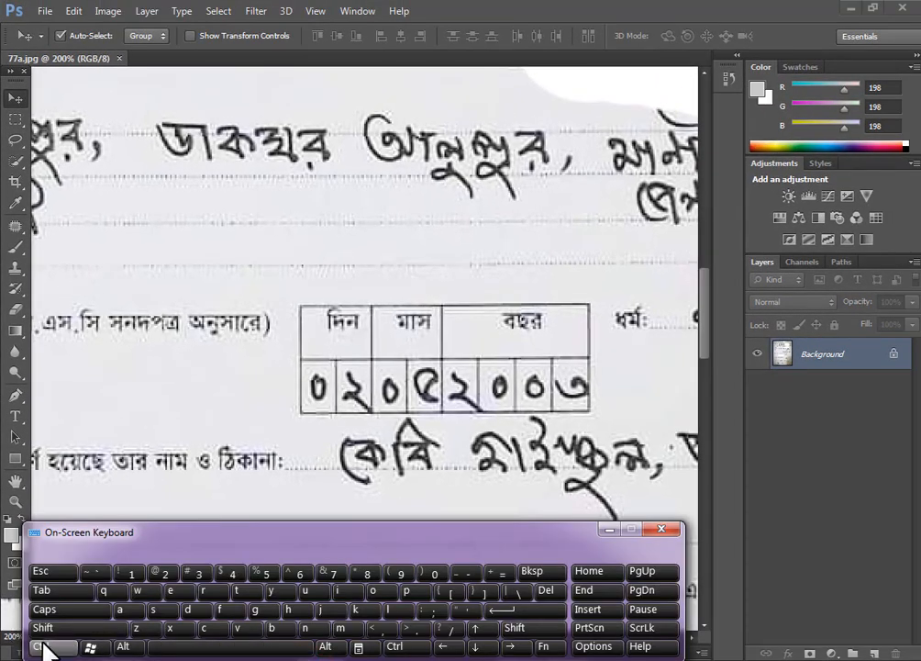
click(123, 646)
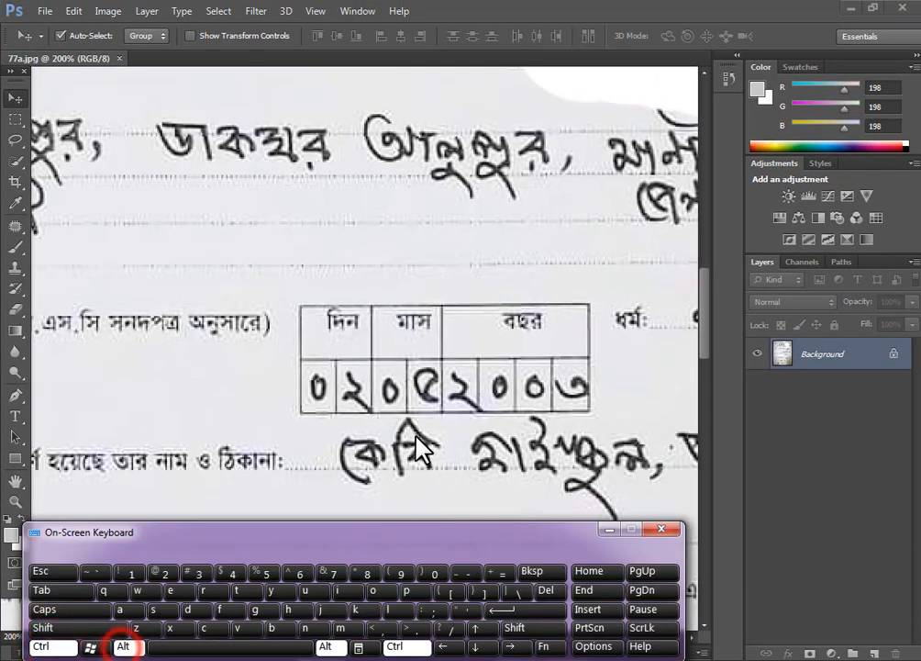
click(608, 530)
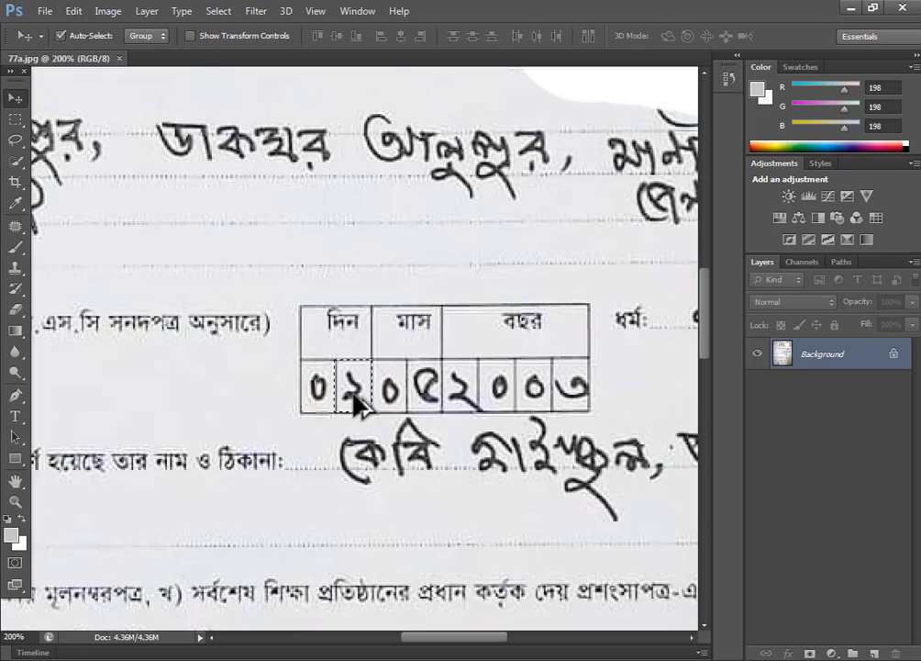
Duplicate the selected second day digit onto the first day box of the date field and deselect it
drag(355, 394, 321, 400)
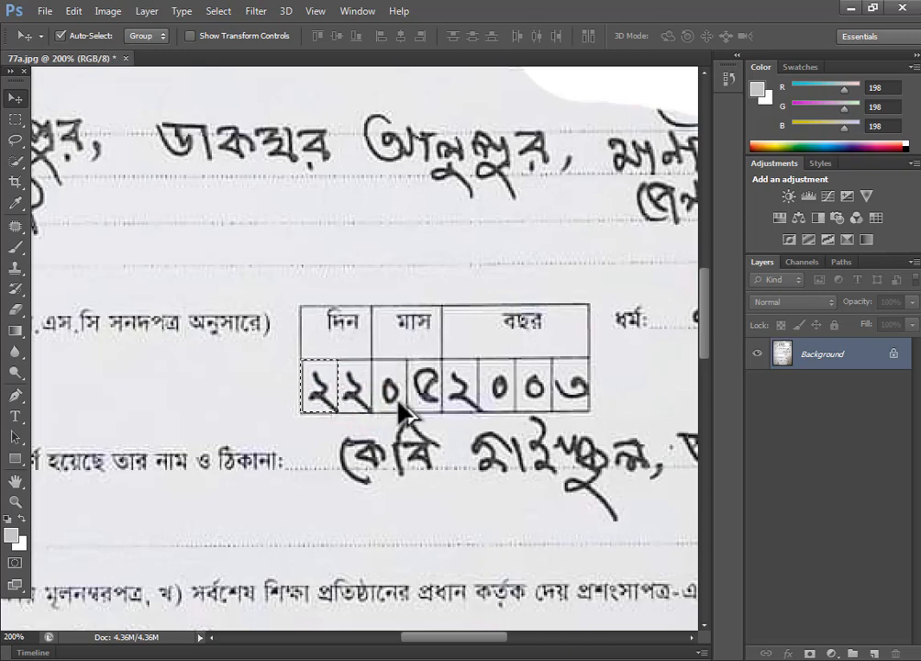
key(ctrl+d)
Select the second year-digit box with the Rectangular Marquee Tool, duplicate it onto the first year-digit box, and deselect it
click(14, 119)
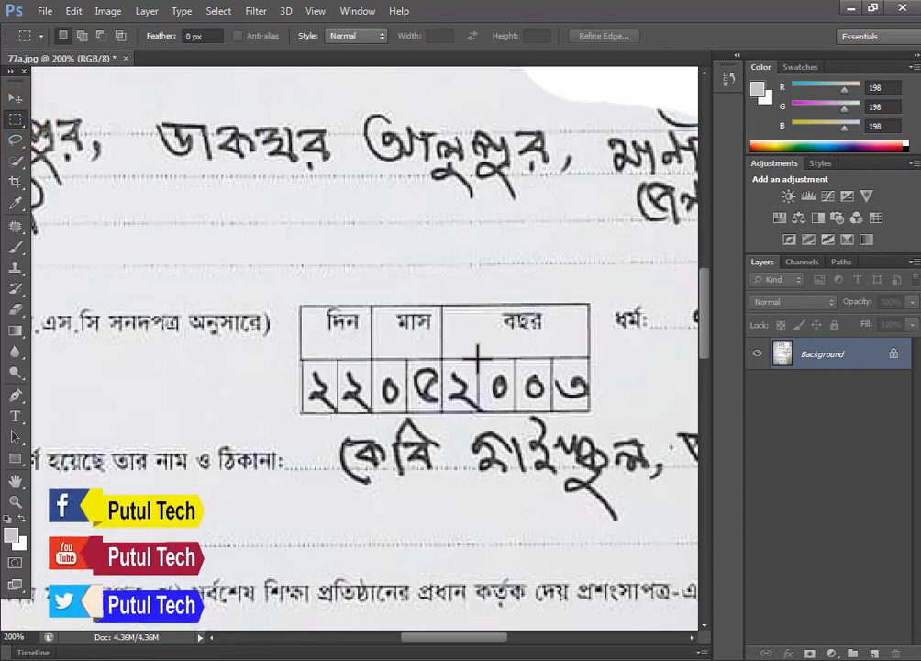
drag(477, 356, 514, 411)
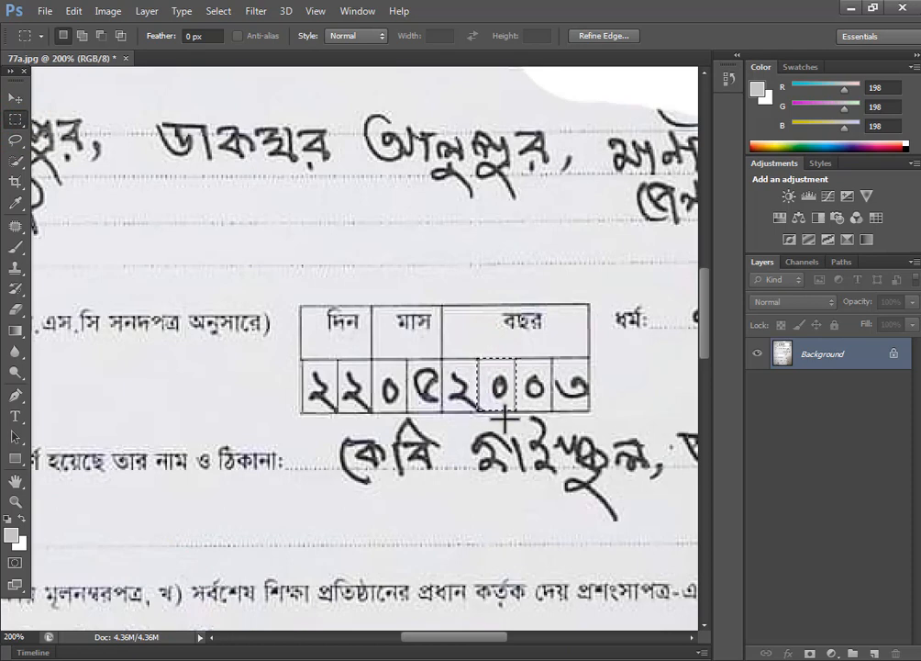
drag(502, 407, 468, 401)
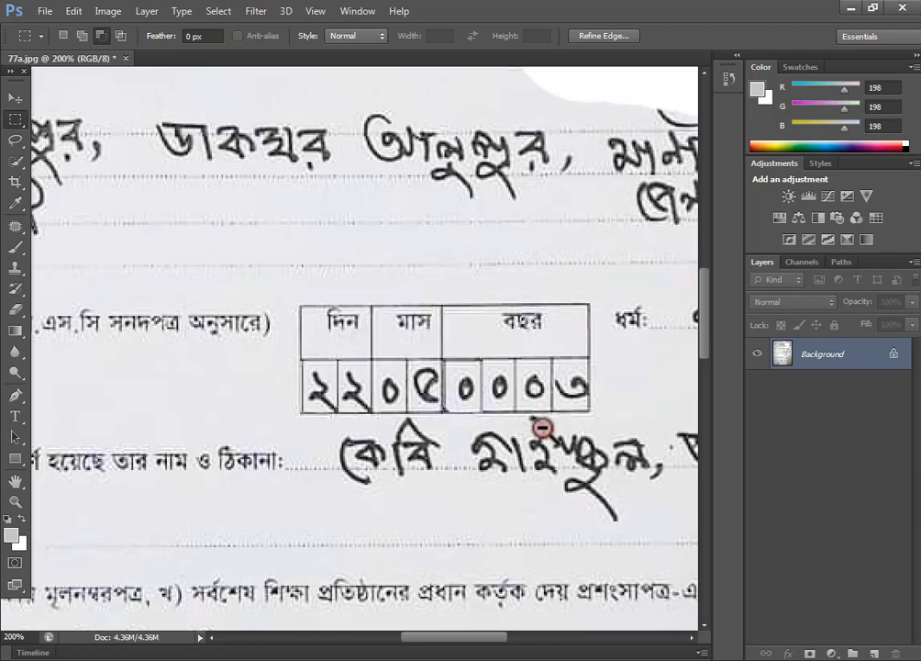
alt+click(543, 427)
alt+click(543, 427)
key(ctrl+d)
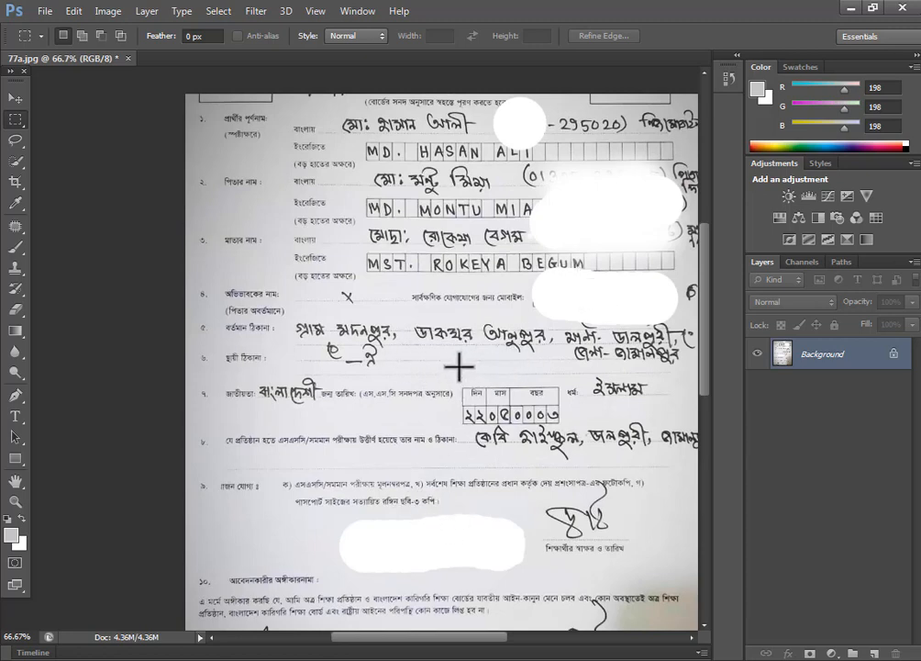
Close 77a.jpg without saving its changes and open img_20220326_113658.jpg
click(129, 58)
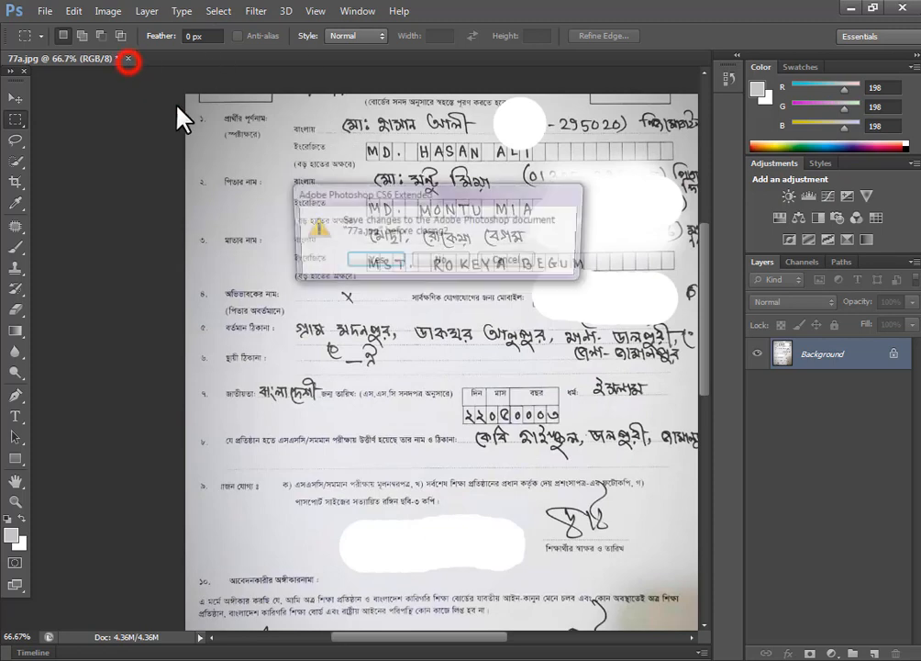
click(444, 262)
double_click(392, 318)
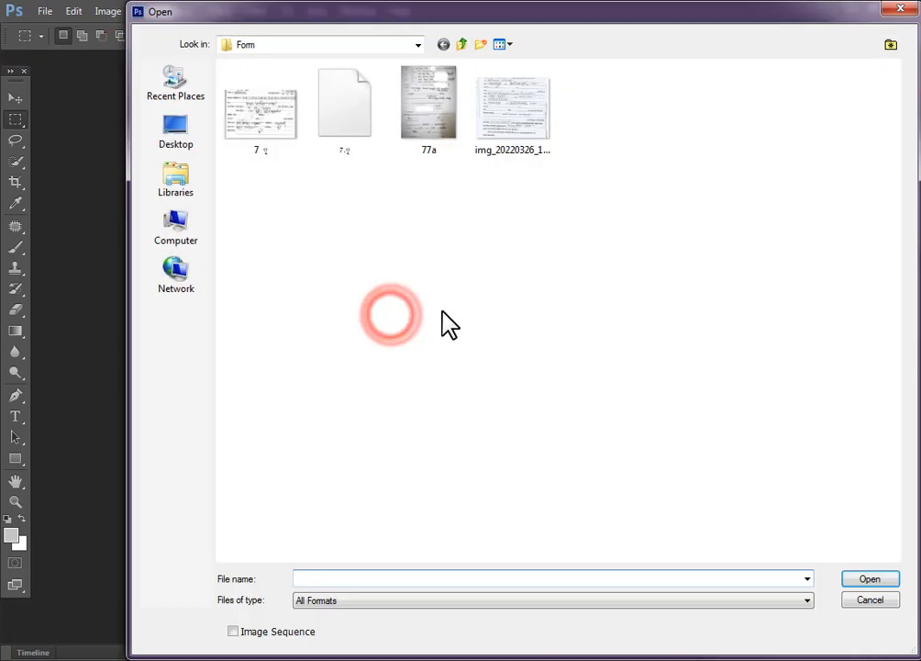
double_click(275, 128)
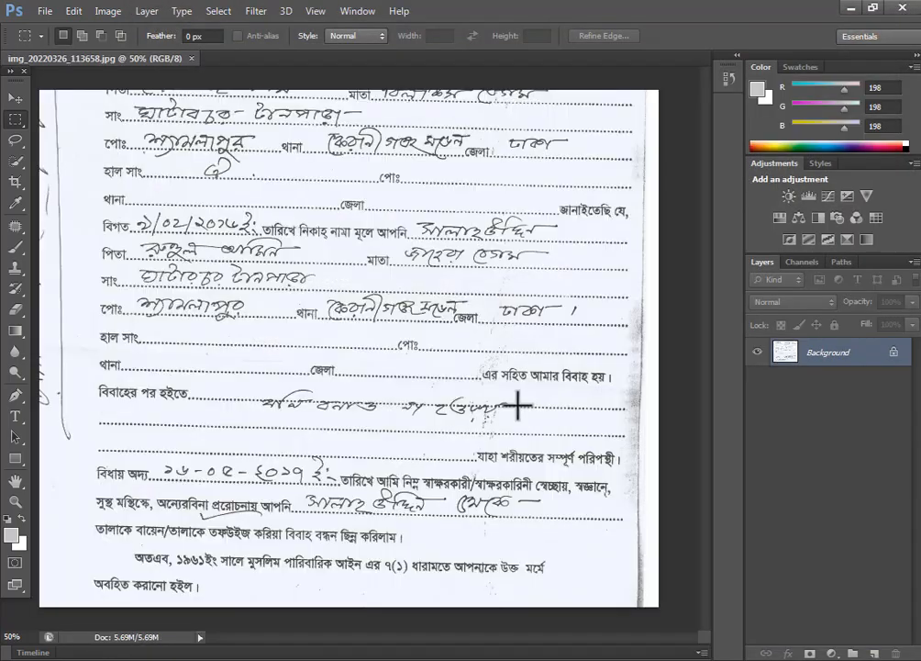
Select a blank stretch of dotted line just after the handwriting on the "বিবাহের পর হইতে" line with the Rectangular Marquee Tool
ctrl+click(411, 336)
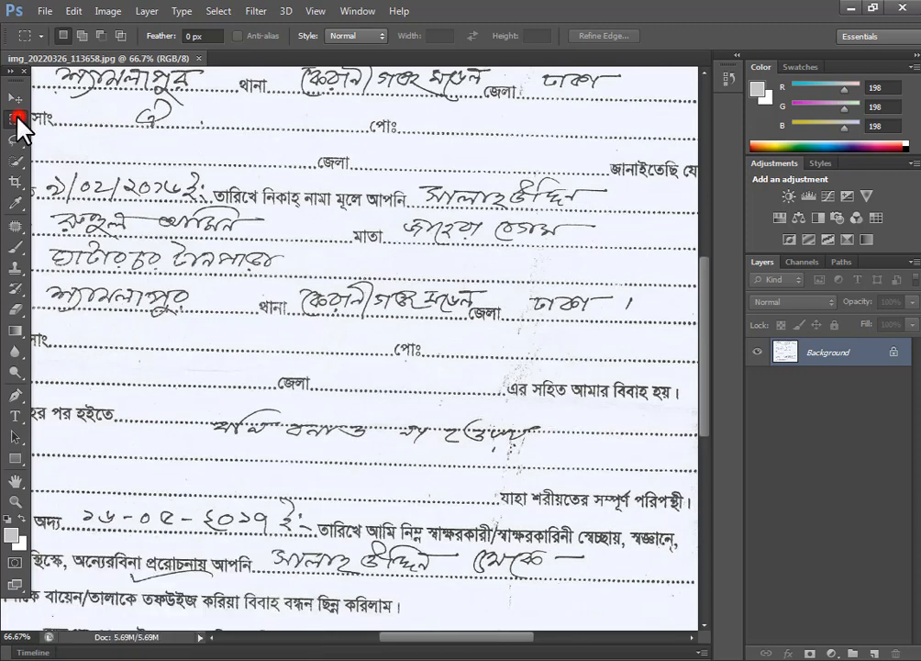
drag(548, 415, 639, 466)
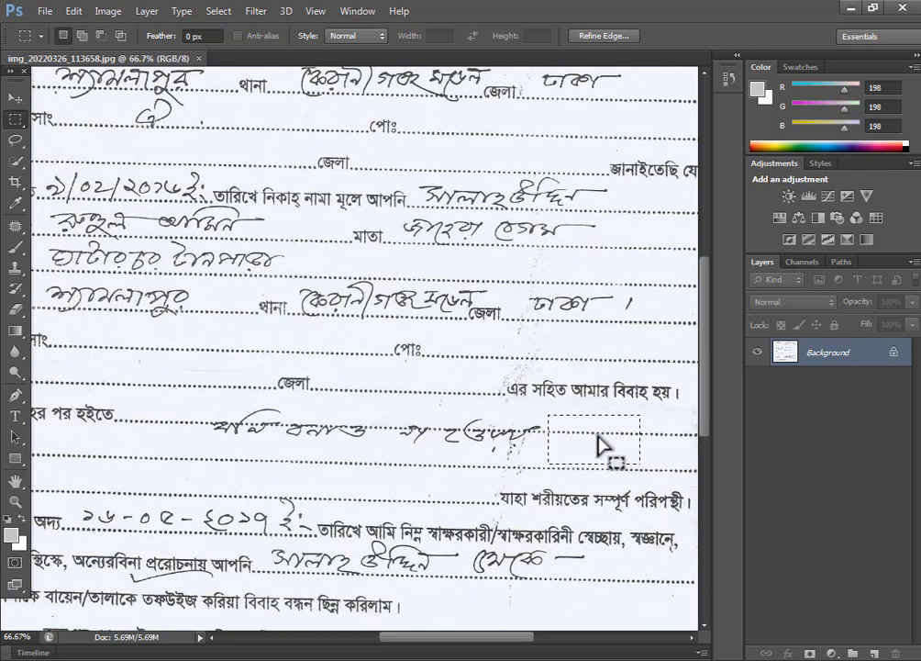
Switch to the Move tool, show the Alt and arrow keys on the On-Screen Keyboard, and minimise the keyboard
click(15, 95)
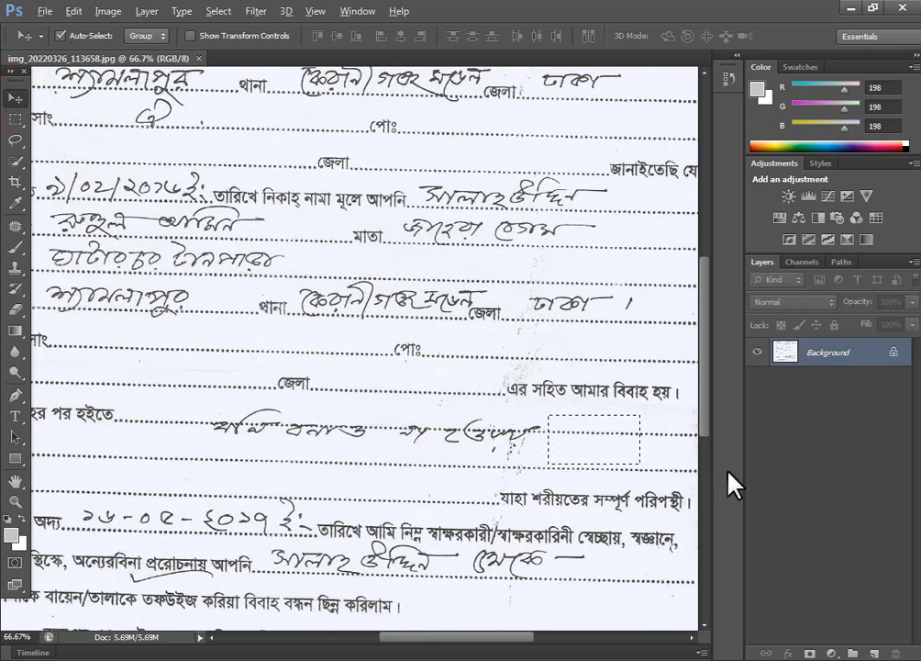
click(316, 658)
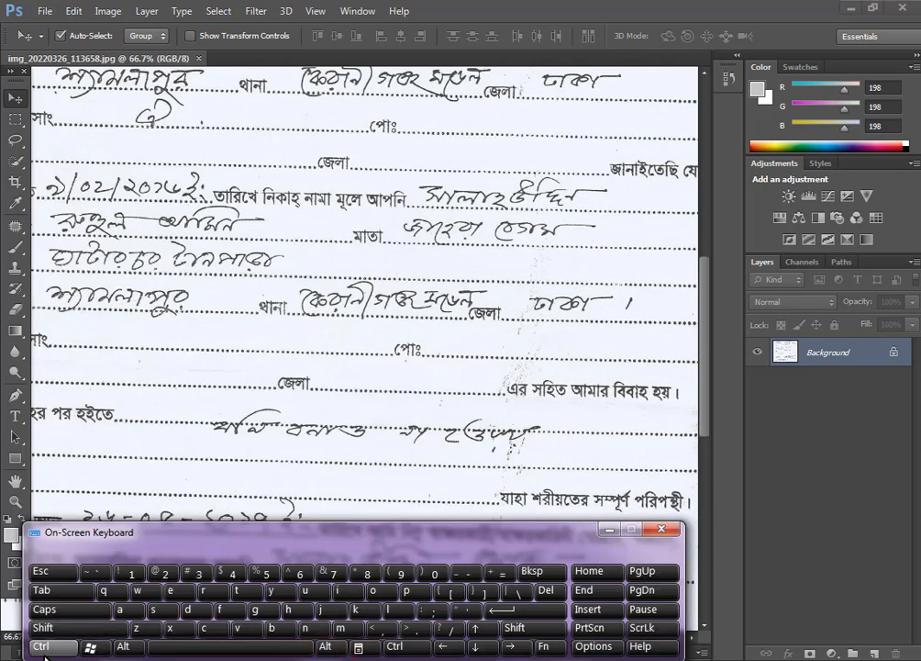
click(129, 646)
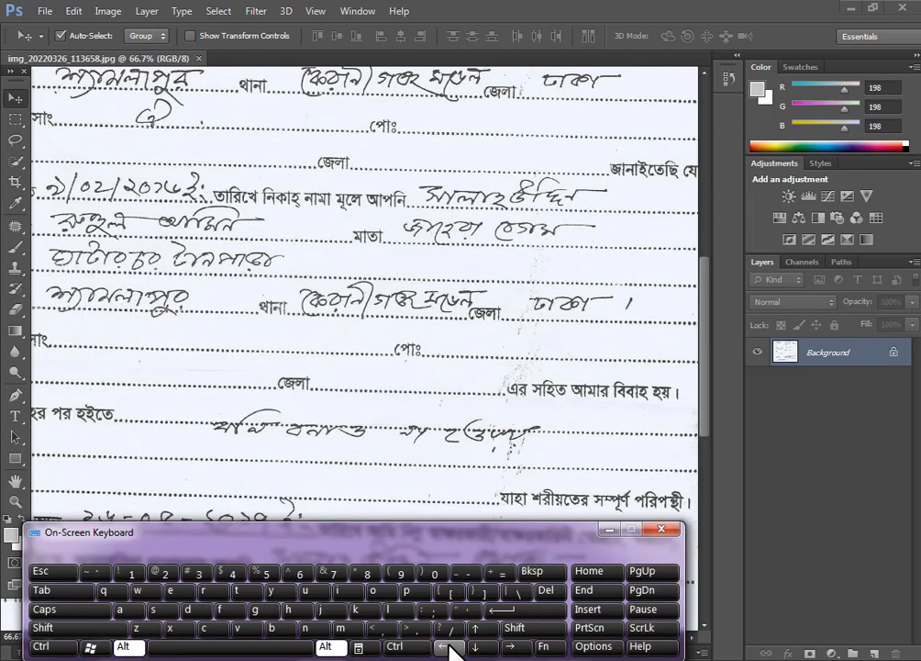
click(607, 528)
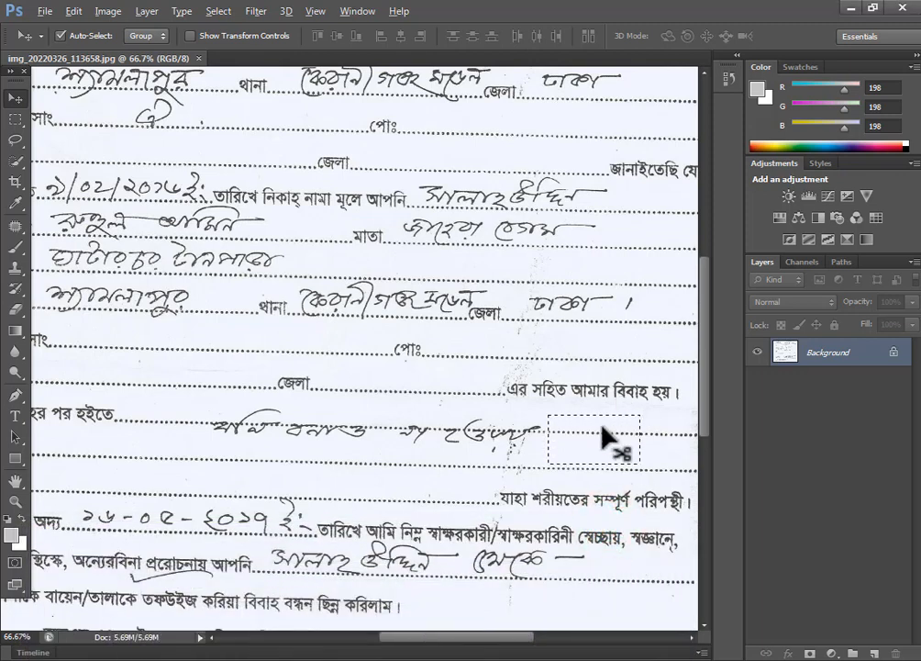
Duplicate the selected blank dotted line leftward in small nudges over the last handwritten word on the "বিবাহের পর হইতে" line, and deselect it
key(alt+Left)
key(alt+Left)
key(alt+Left)
key(alt+Left)
key(alt+Left)
key(alt+Left)
key(alt+Left)
key(alt+Left)
key(alt+Left)
key(alt+Left)
key(alt+Left)
key(alt+Left)
key(alt+Left)
key(alt+Left)
key(alt+Left)
key(alt+Left)
key(alt+Left)
key(alt+Left)
key(alt+Left)
key(alt+Left)
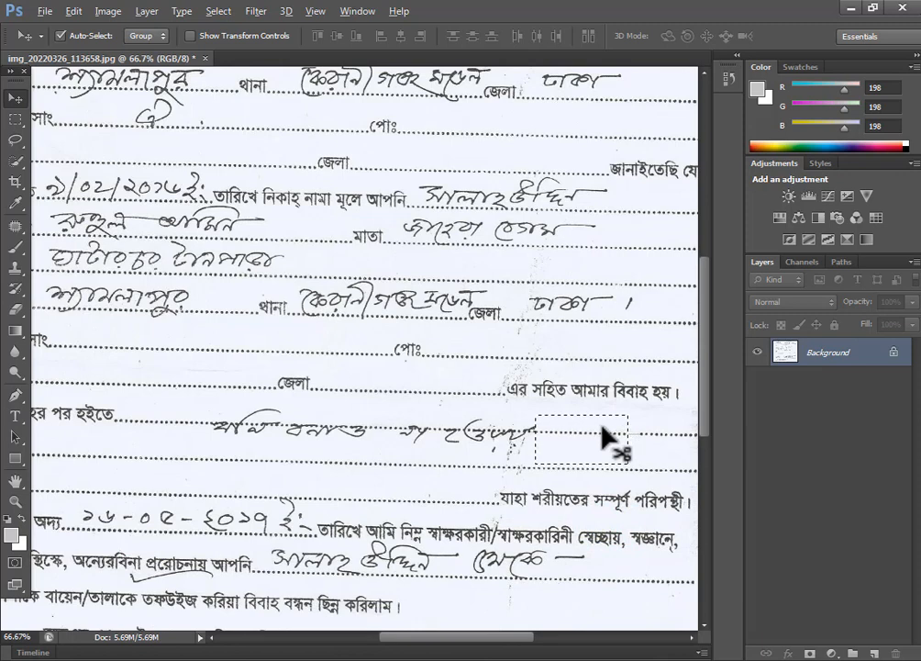
key(alt+Left)
key(alt+Left)
key(alt+Left)
key(alt+Left)
key(alt+Left)
key(alt+Left)
key(alt+Left)
key(alt+Left)
key(alt+Left)
key(alt+Left)
key(alt+Left)
key(alt+Left)
key(alt+Left)
key(alt+Left)
key(alt+Left)
key(alt+Left)
key(alt+Left)
key(alt+Left)
key(alt+Left)
key(alt+Left)
key(alt+Left)
key(alt+Left)
key(alt+Left)
key(alt+Left)
key(alt+Left)
key(alt+Left)
key(alt+Left)
key(alt+Left)
key(alt+Left)
key(alt+Left)
key(alt+Left)
key(alt+Left)
key(alt+Left)
key(alt+Left)
key(alt+Left)
key(alt+Left)
key(alt+Left)
key(alt+Left)
key(alt+Left)
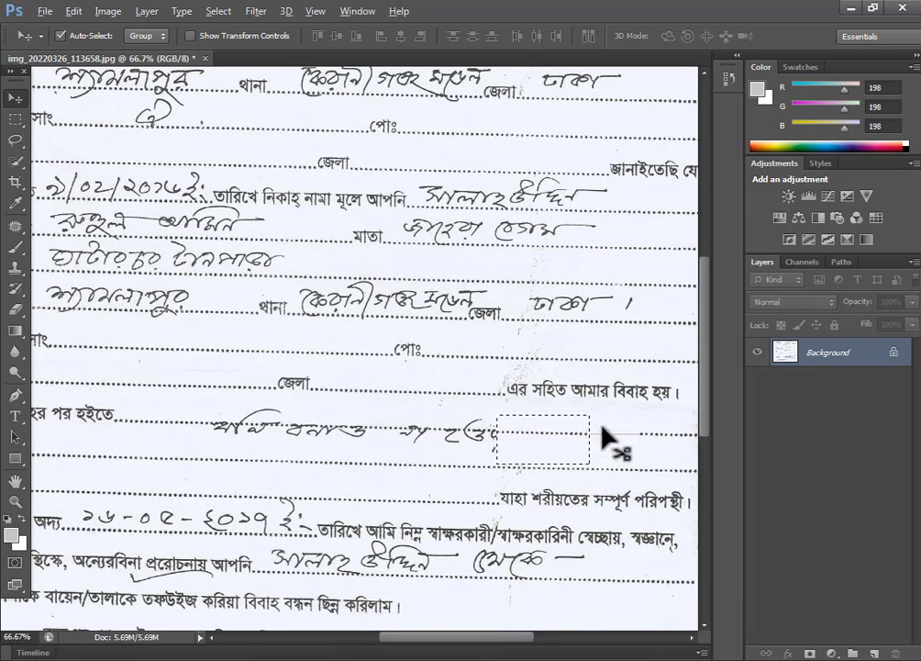
key(alt+Left)
key(alt+Left)
key(alt+Left)
key(alt+Left)
key(alt+Left)
key(alt+Left)
key(alt+Left)
key(alt+Left)
key(alt+Left)
key(alt+Left)
key(alt+Left)
key(alt+Left)
key(alt+Left)
key(alt+Left)
key(alt+Left)
key(alt+Left)
key(alt+Left)
key(alt+Left)
key(alt+Left)
key(alt+Left)
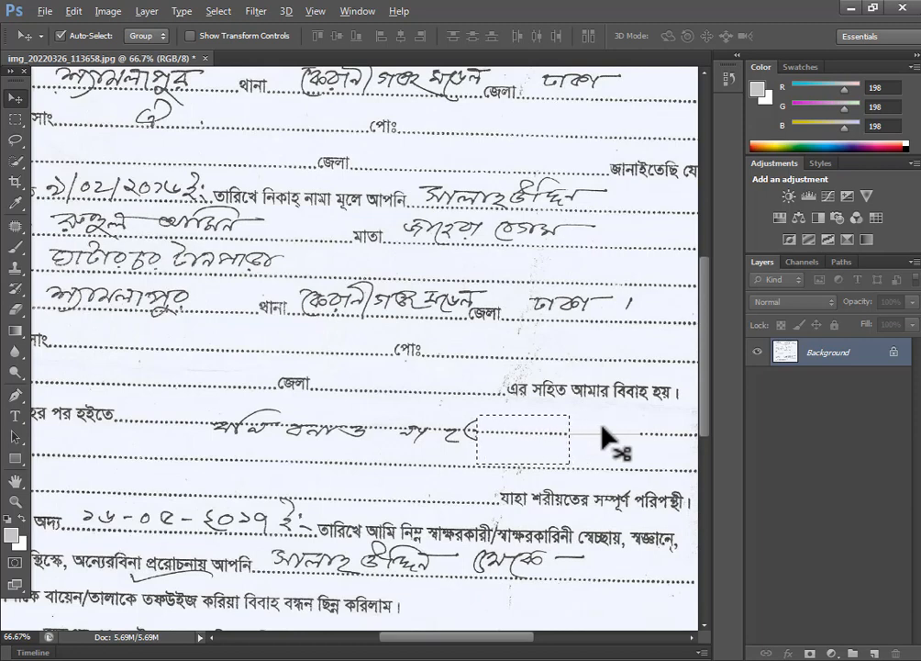
key(alt+Left)
key(alt+Left)
key(alt+Left)
key(alt+Left)
key(alt+Left)
key(alt+Left)
key(alt+Left)
key(alt+Left)
key(alt+Left)
key(alt+Left)
key(alt+Left)
key(alt+Left)
key(alt+Left)
key(alt+Left)
key(alt+Left)
key(alt+Left)
key(alt+Left)
key(alt+Left)
key(alt+Left)
key(alt+Left)
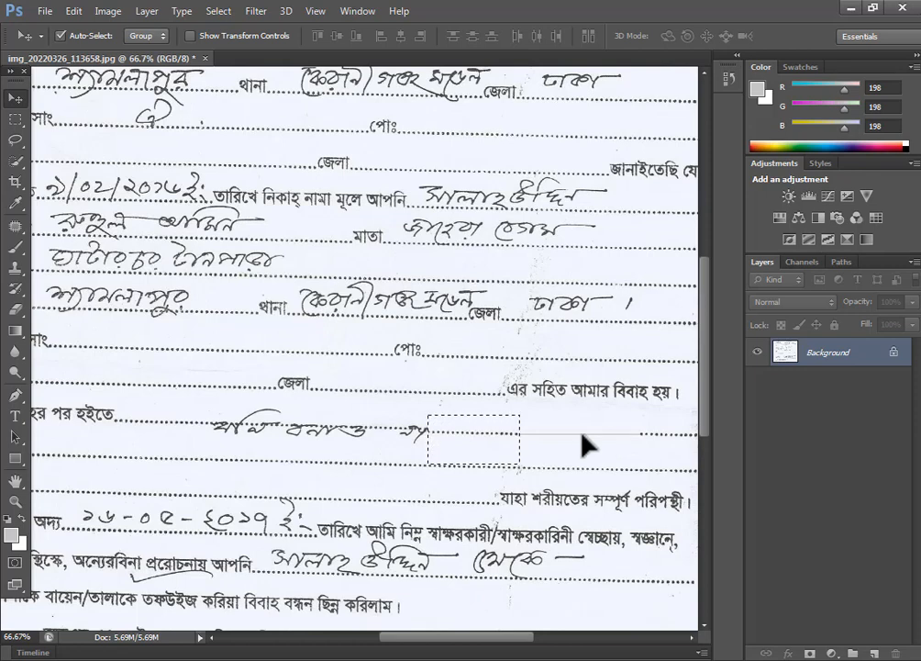
key(ctrl+d)
Select a long strip of blank dotted line from the row below and move it onto the faded gap in the "বিবাহের পর হইতে" line
click(15, 119)
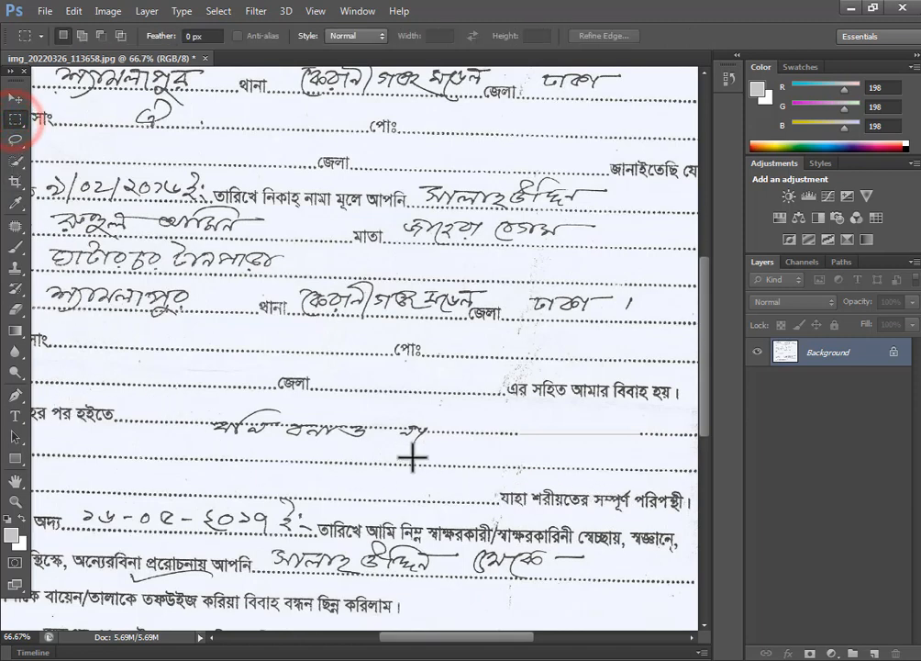
drag(411, 456, 507, 482)
mouse_move(622, 479)
mouse_down()
mouse_move(635, 474)
mouse_move(605, 476)
mouse_up()
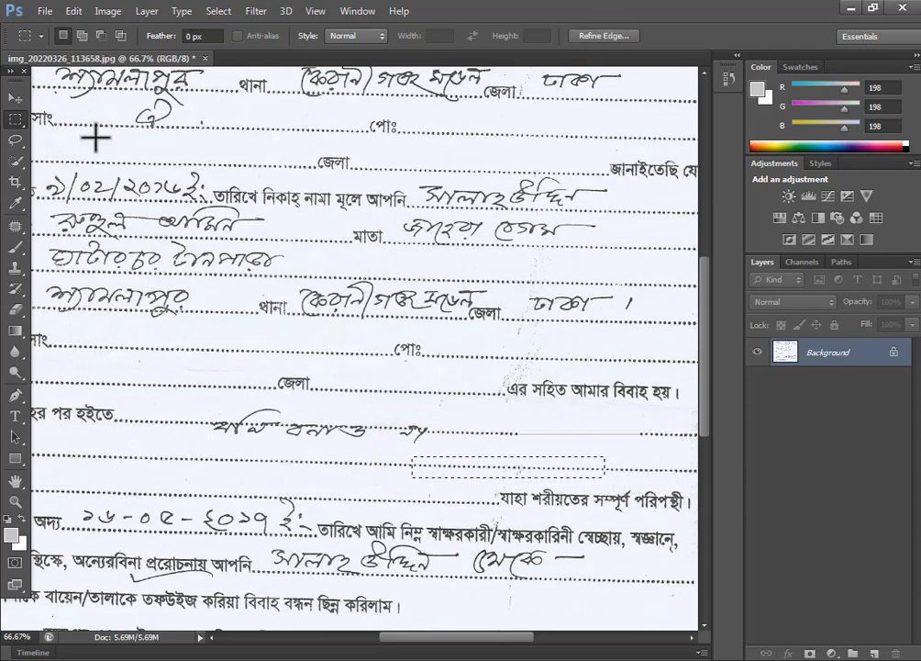
click(14, 97)
drag(491, 469, 541, 443)
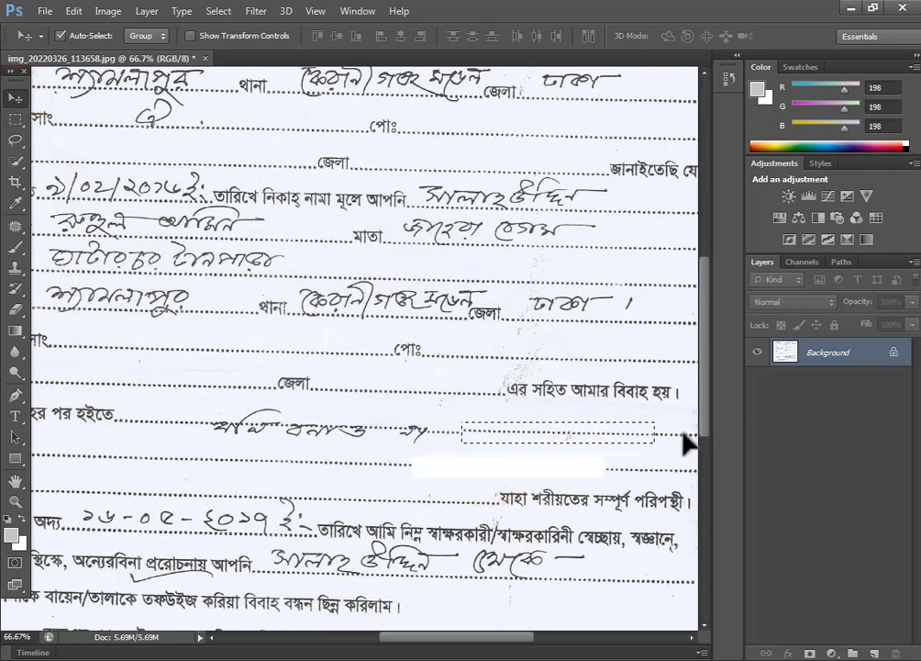
Rotate the moved dotted strip slightly with Free Transform to adjust its slope, apply the transform, and deselect it
key(ctrl+t)
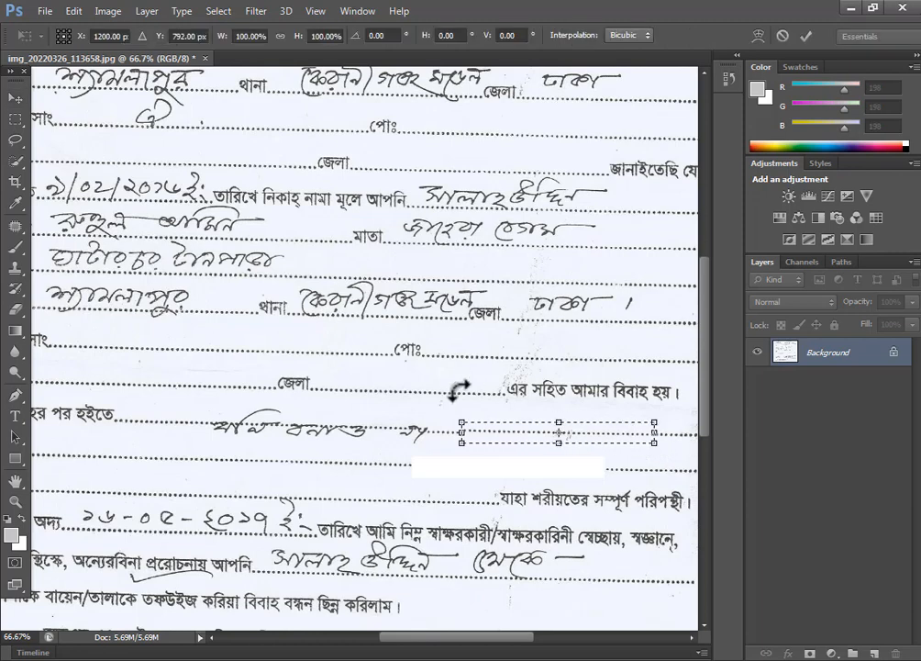
drag(436, 391, 446, 372)
key(Return)
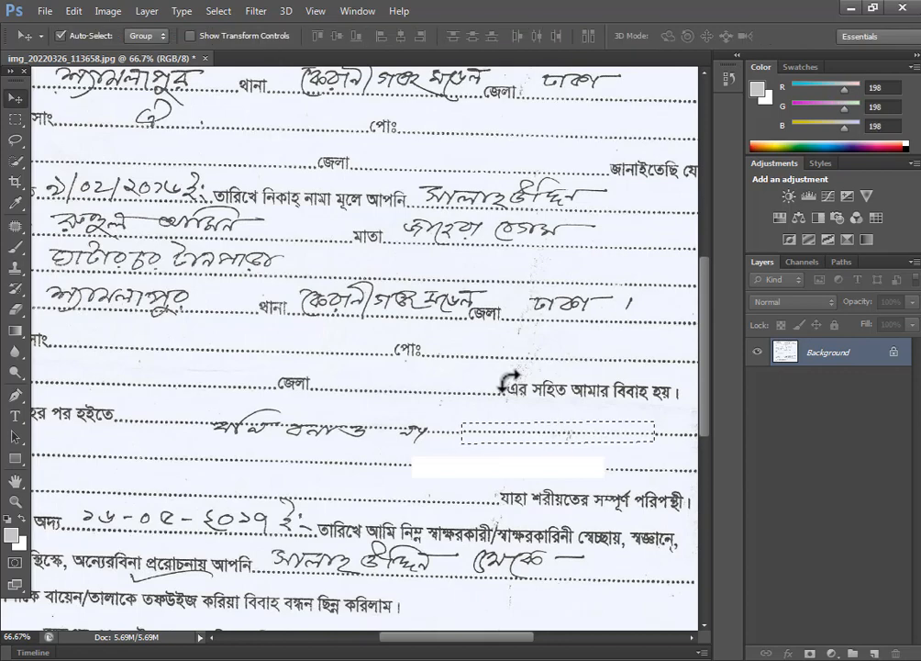
alt+click(660, 456)
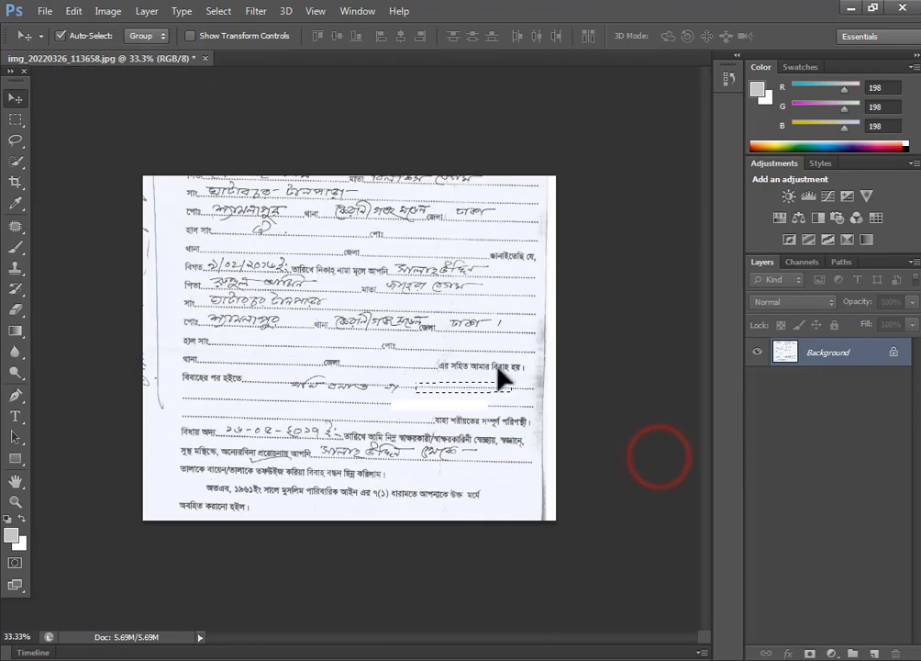
key(ctrl+d)
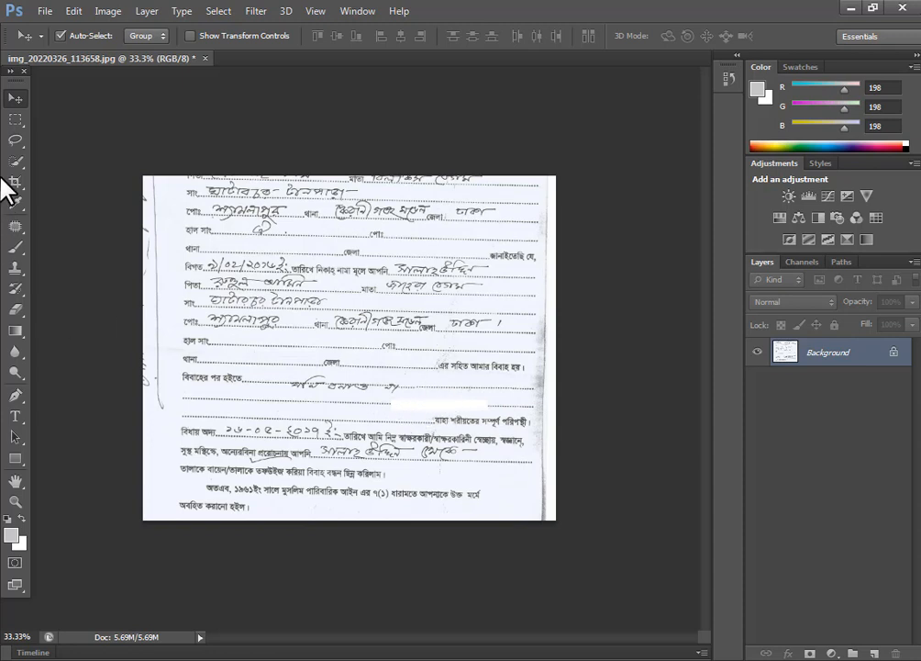
Activate the Rectangular Marquee Tool for a new selection on the form
click(15, 119)
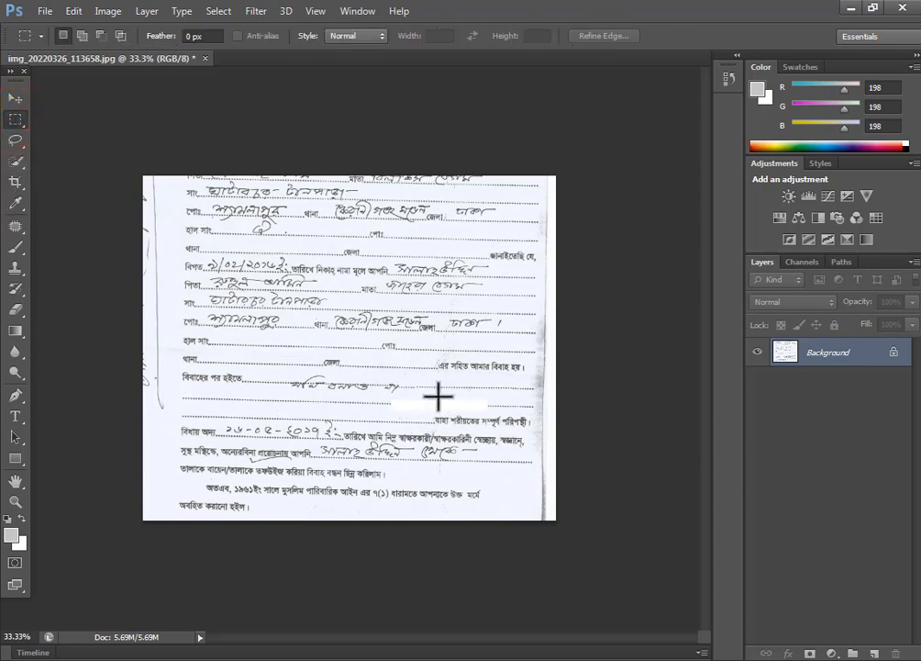